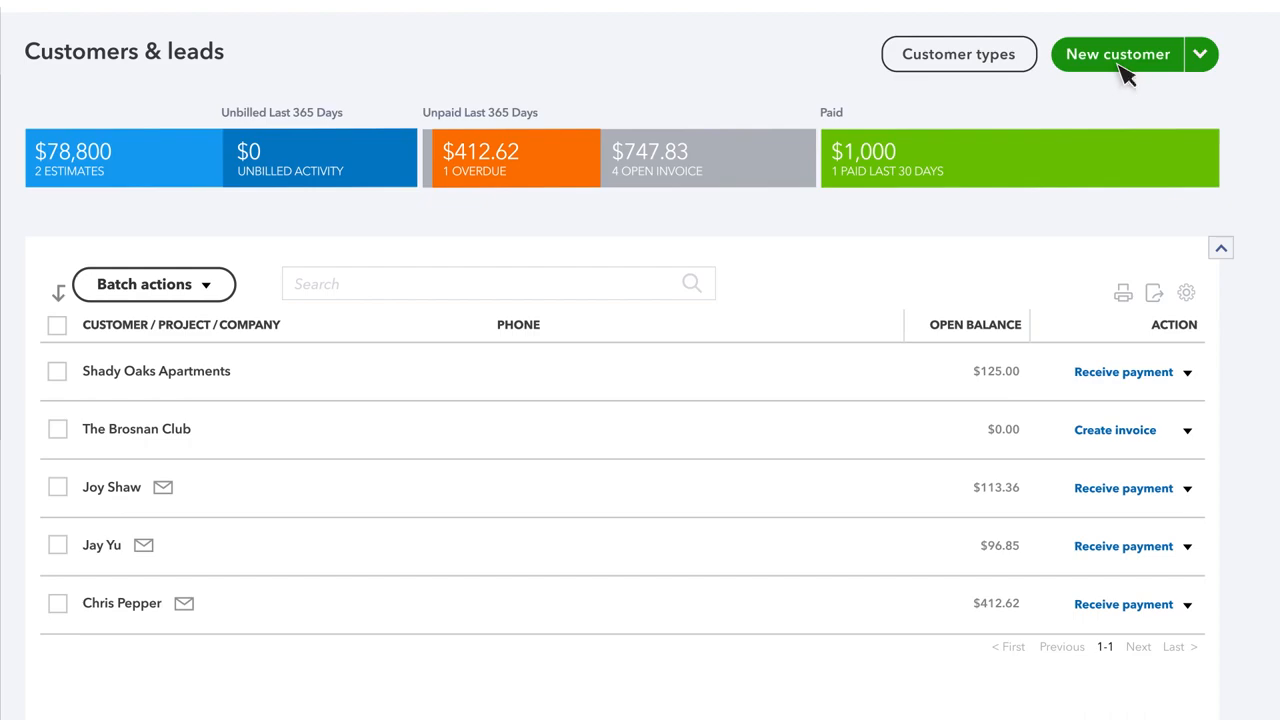
- Start a new customer and enter the customer's first and last name
click(1120, 70)
click(900, 132)
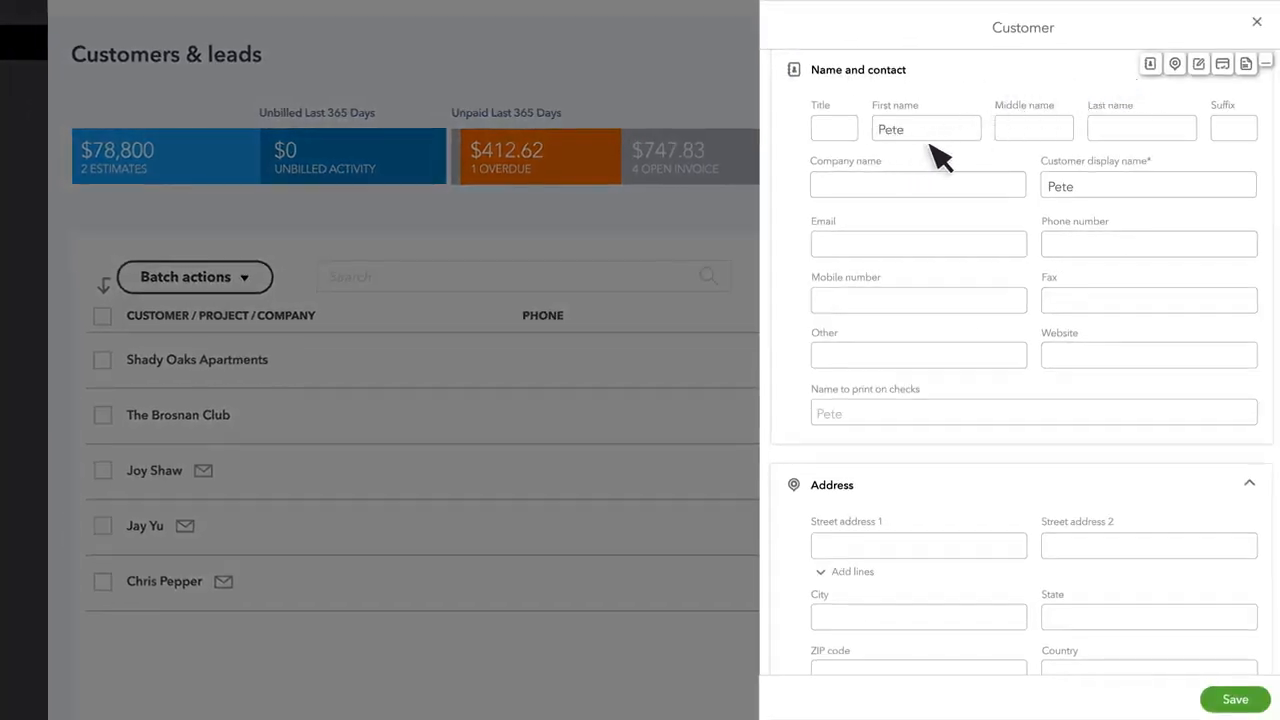
click(1106, 134)
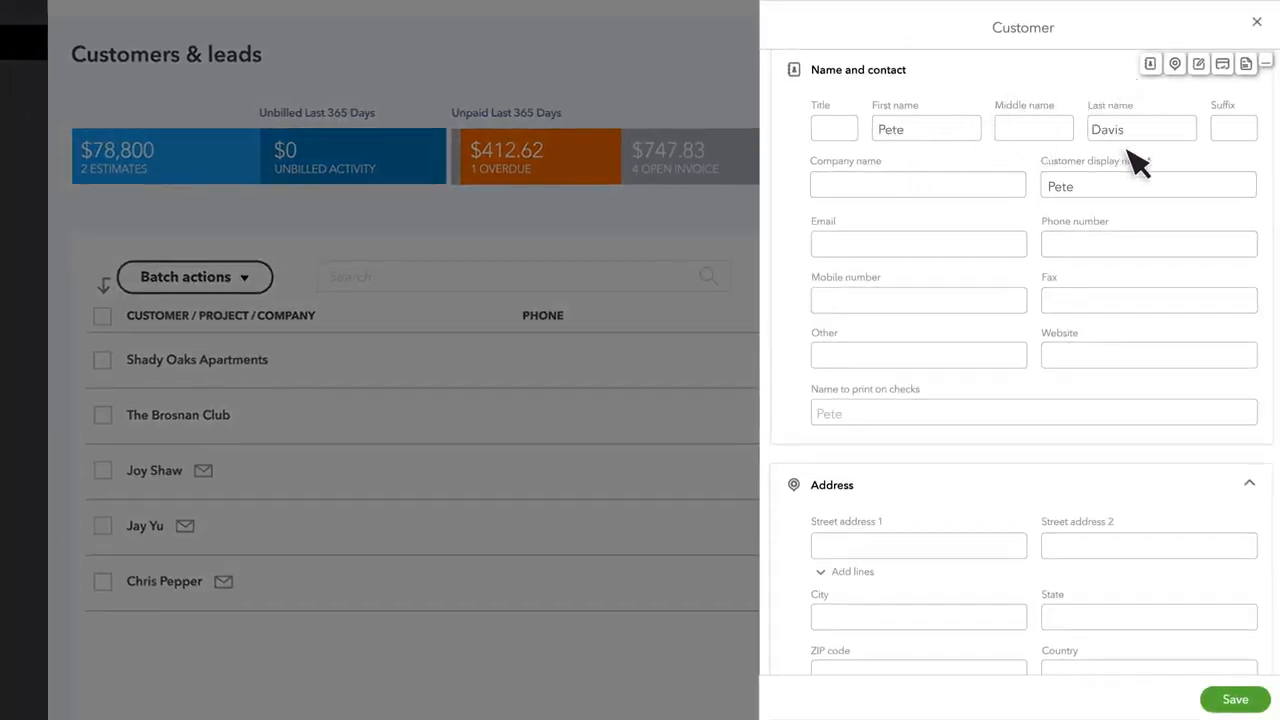
- Fill in the customer's mobile number, e-mail, street address, city, state and ZIP code
key(Tab)
key(Tab)
key(Tab)
key(Tab)
key(Tab)
key(Tab)
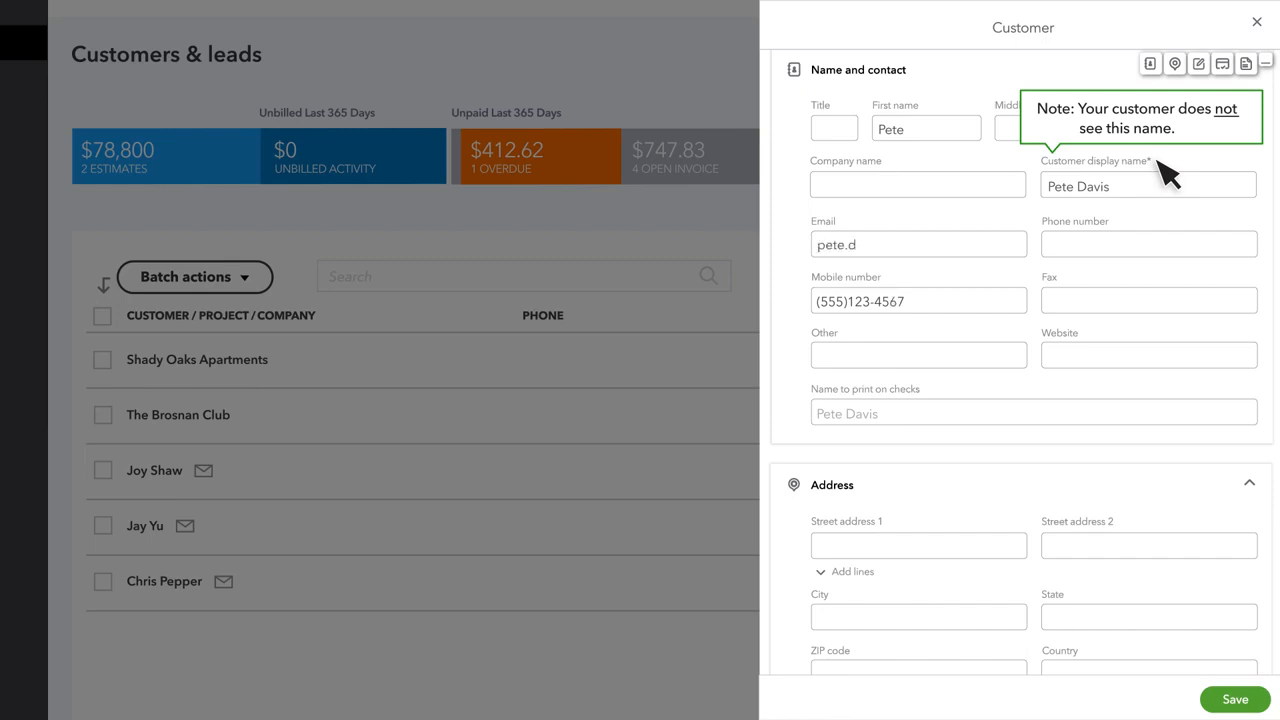
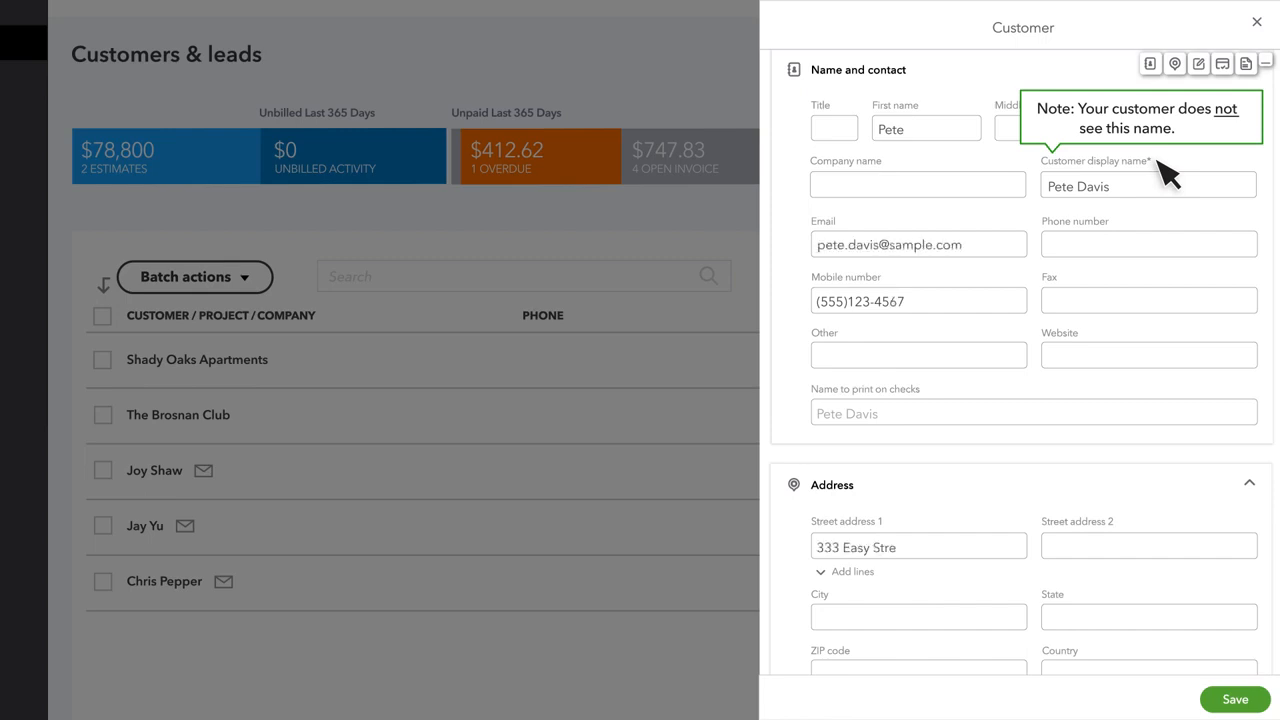
key(Tab)
key(Tab)
key(Tab)
key(Tab)
key(Tab)
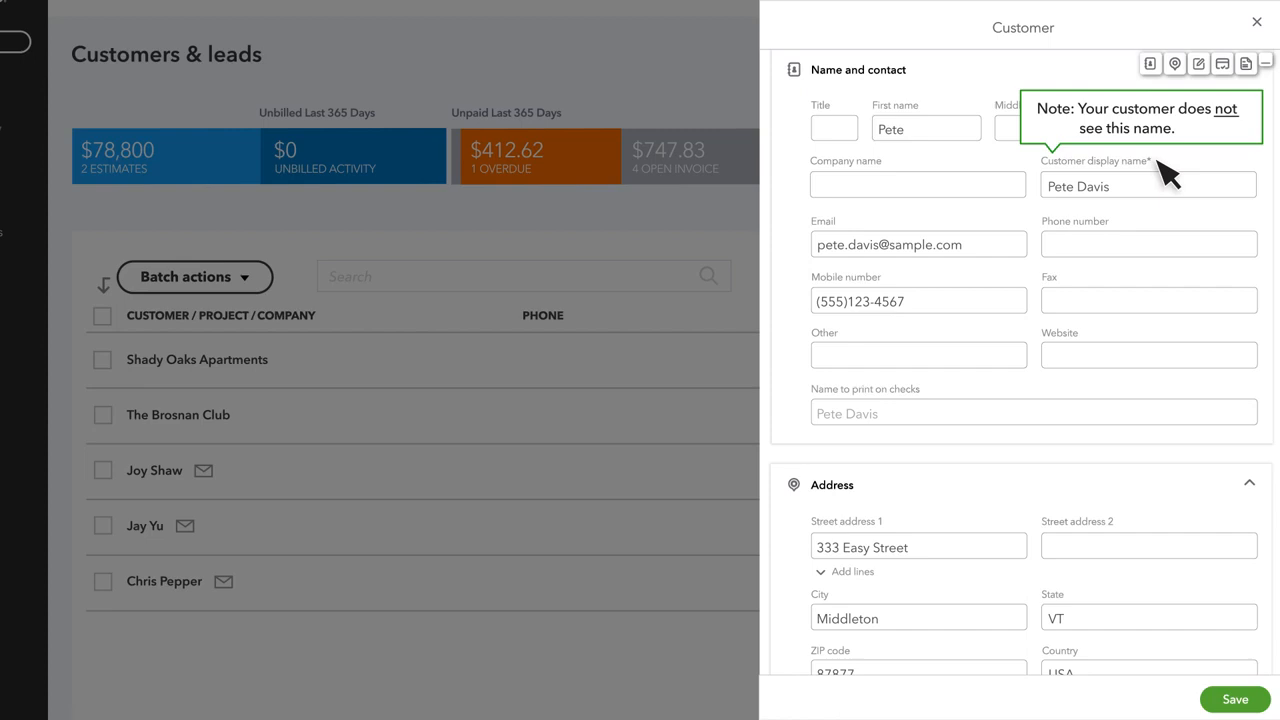
- Add the note 'Two locations', with Check as primary payment method and Net 30 terms
scroll(1166, 251, down, 6)
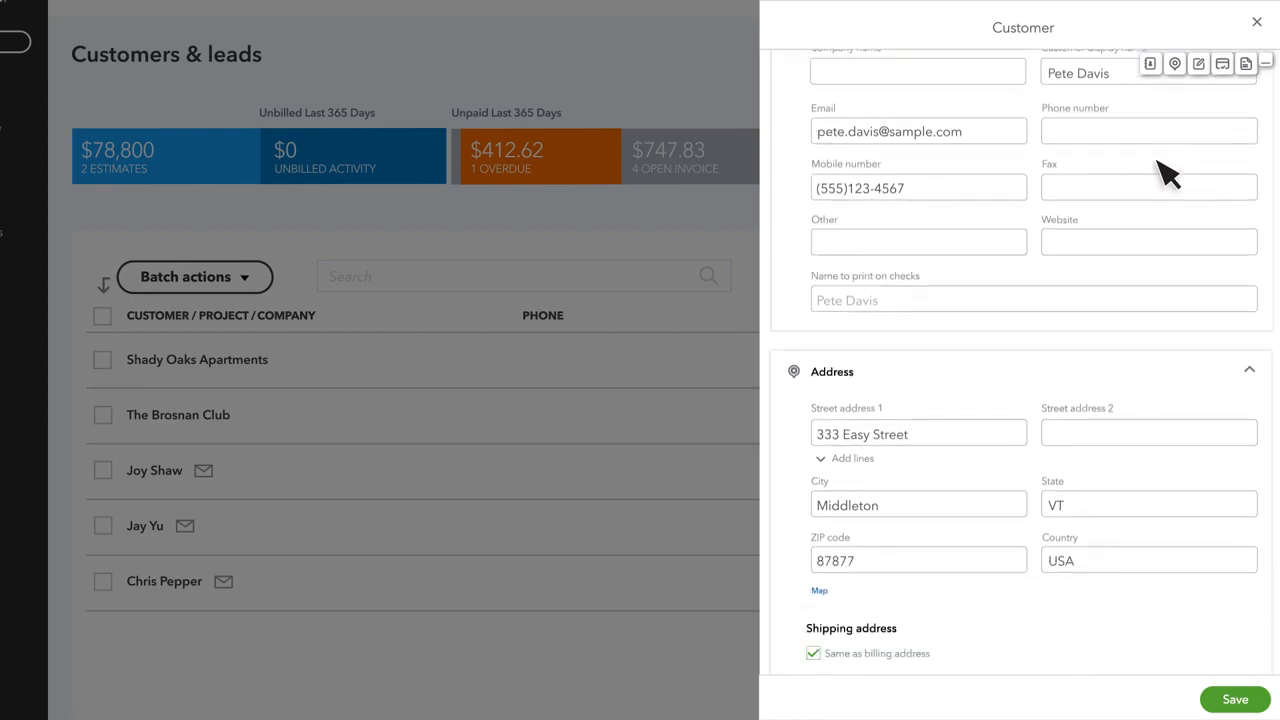
click(911, 251)
text(Two locations)
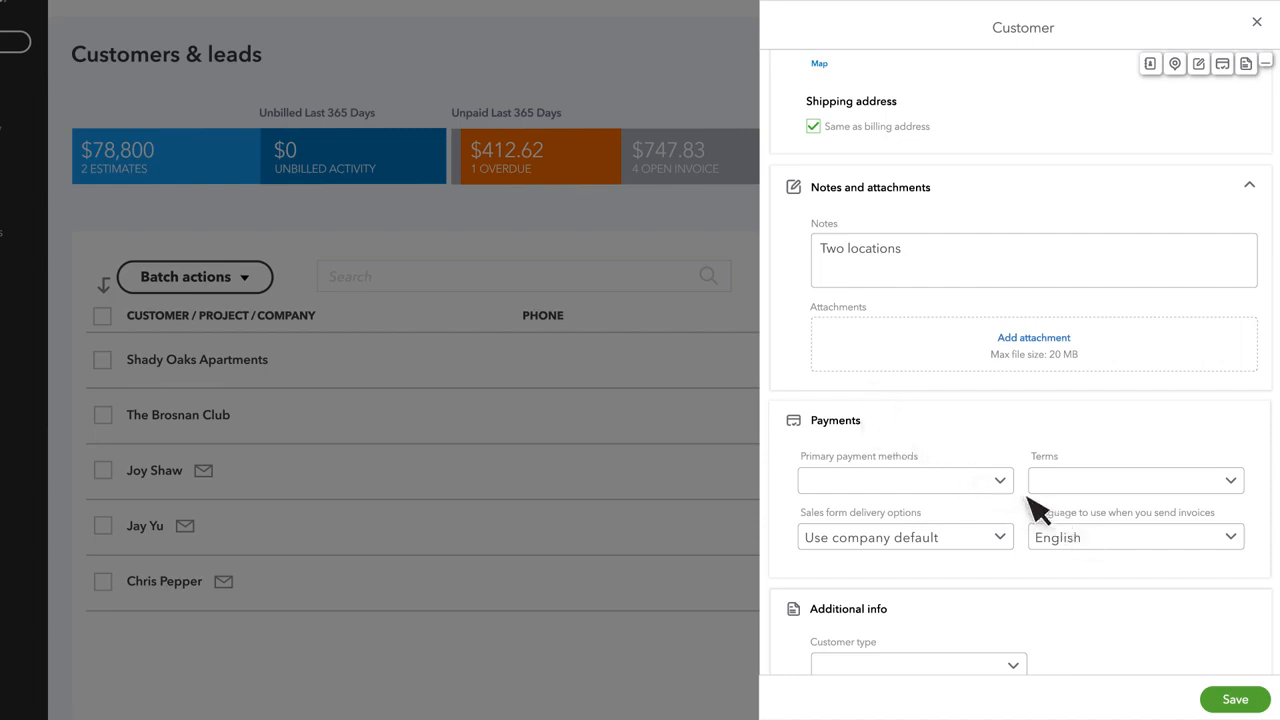
click(1000, 481)
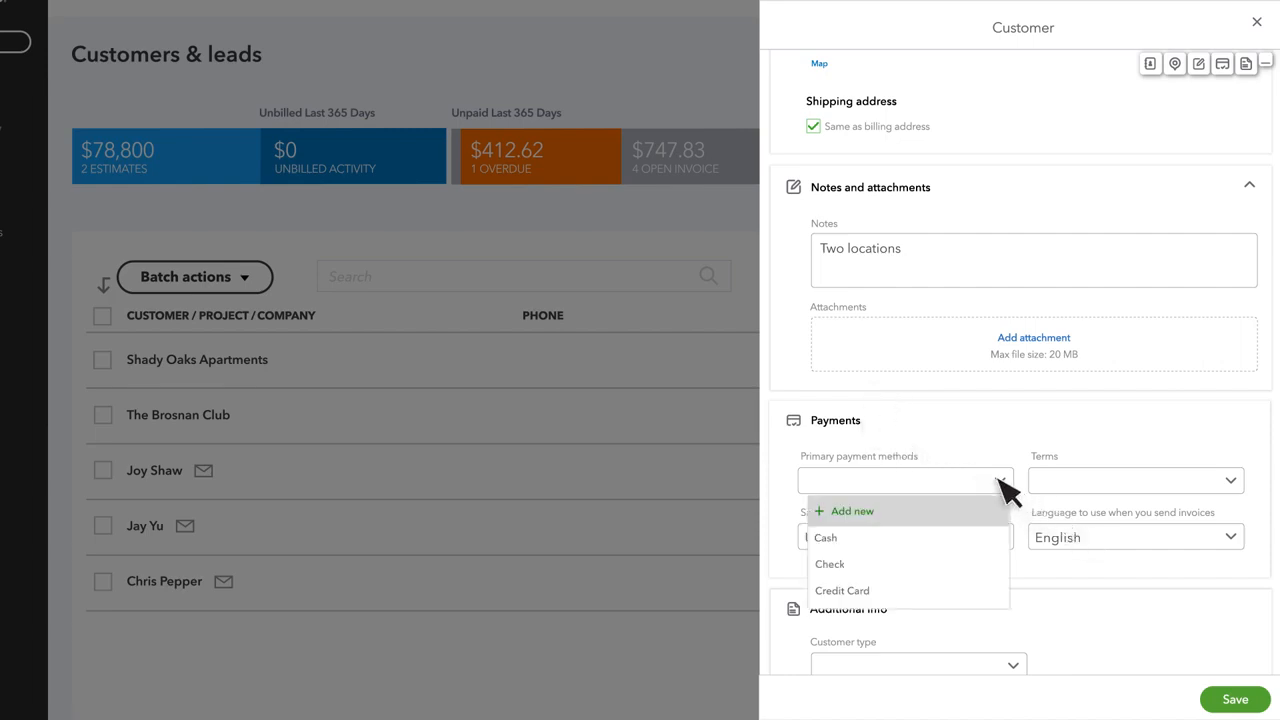
click(1005, 563)
click(1231, 482)
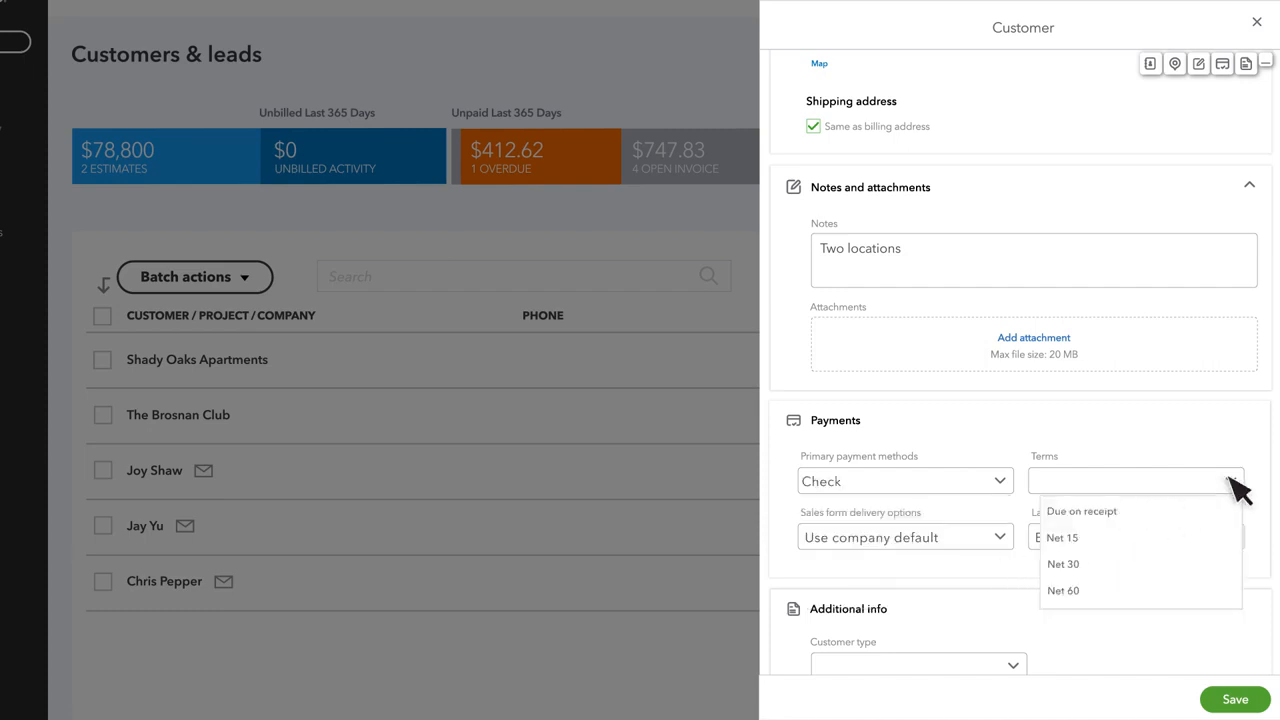
click(1232, 566)
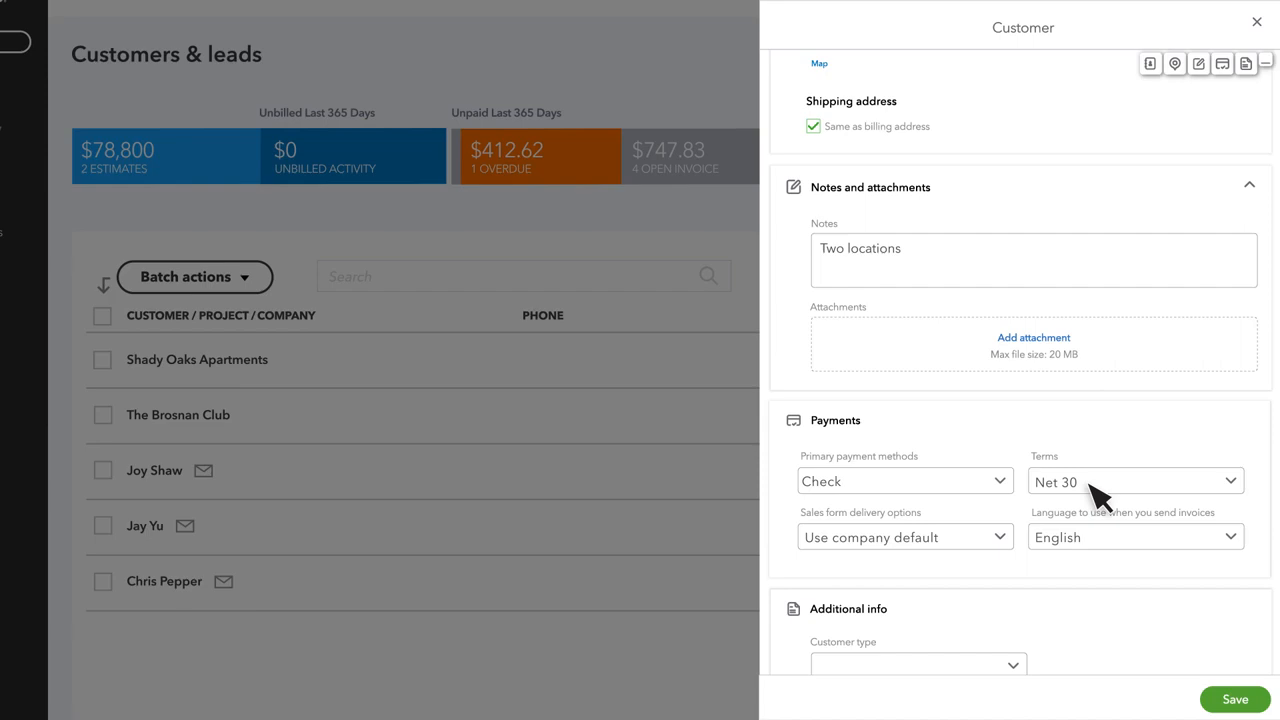
scroll(1095, 490, down, 3)
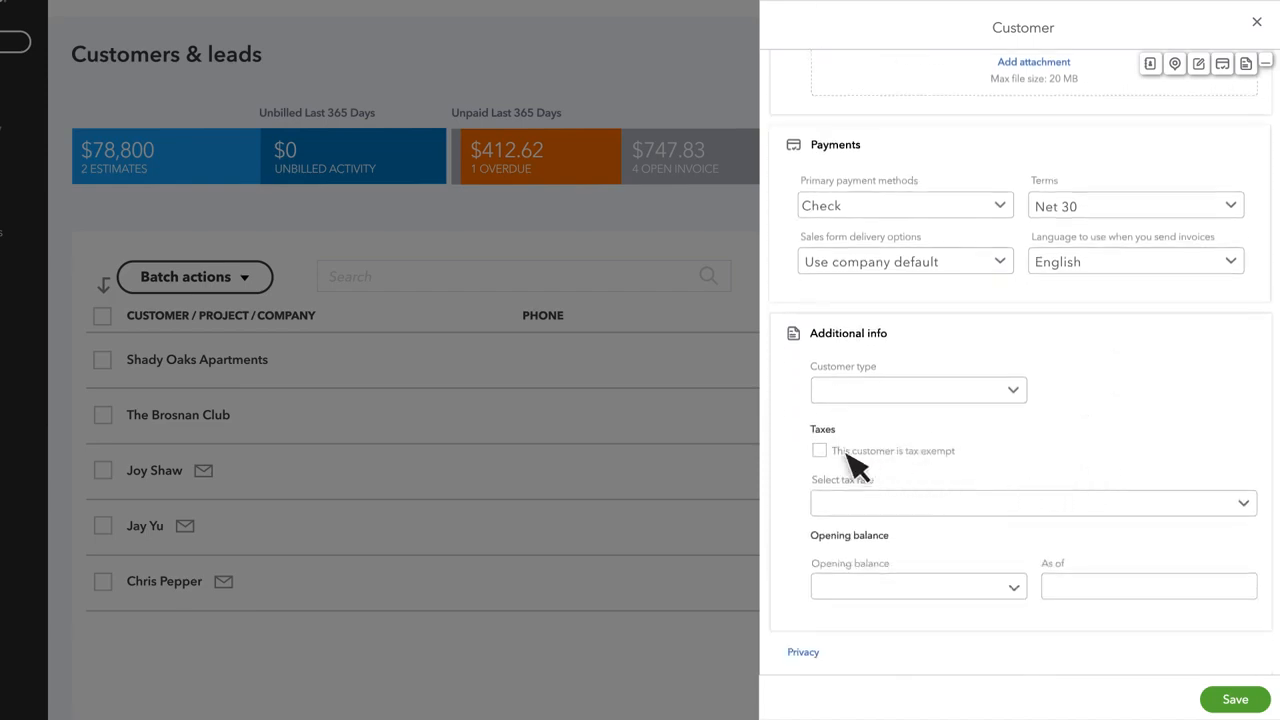
- Tick the tax-exempt box and choose Federal government as the exemption reason
click(820, 451)
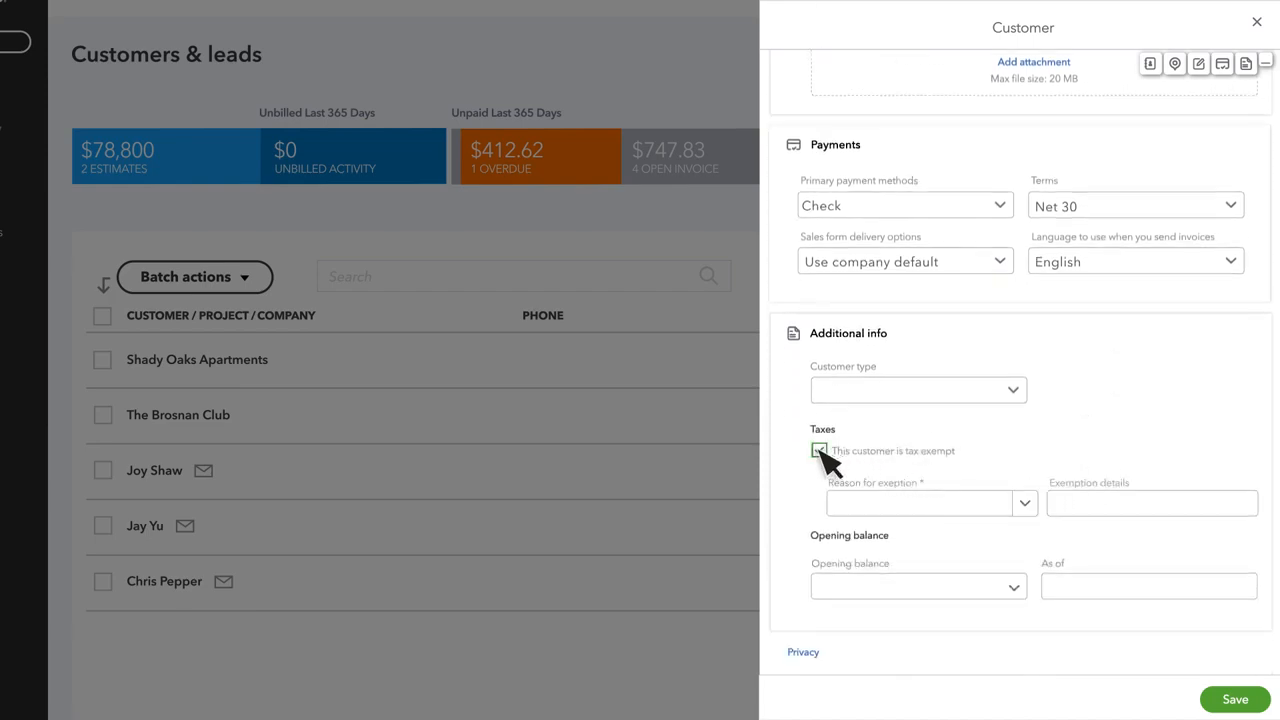
click(1025, 503)
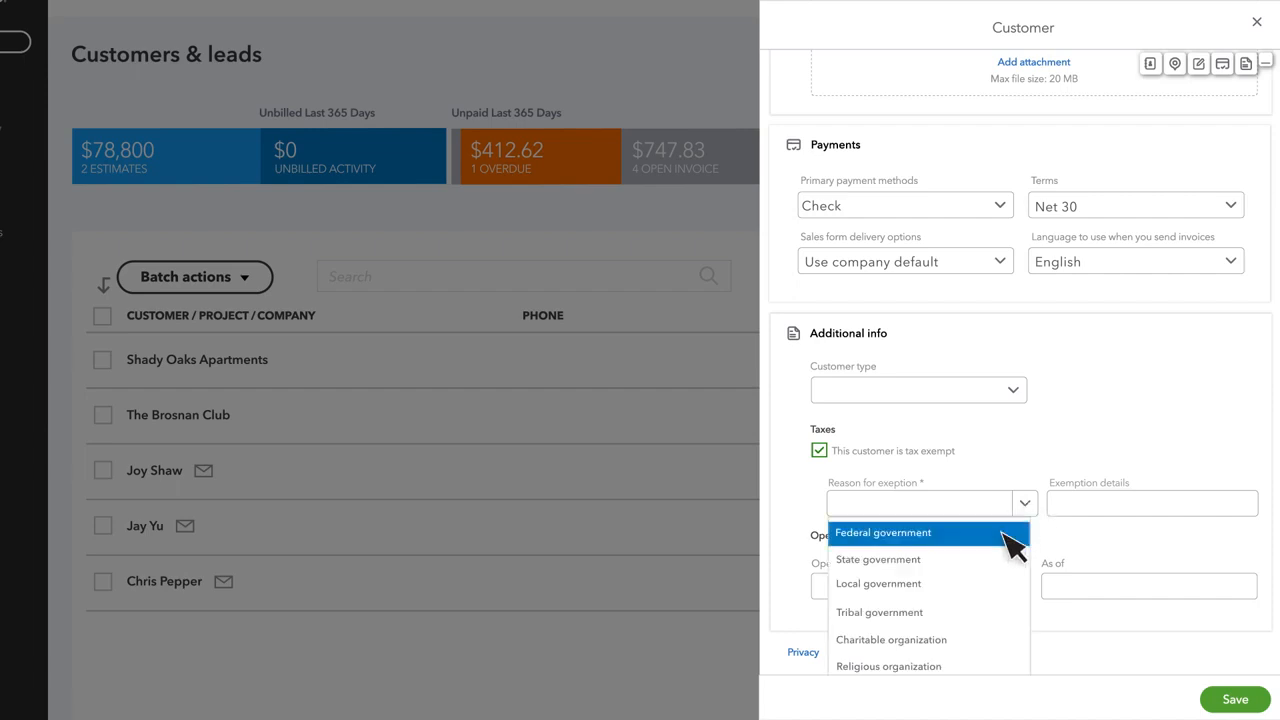
click(1005, 540)
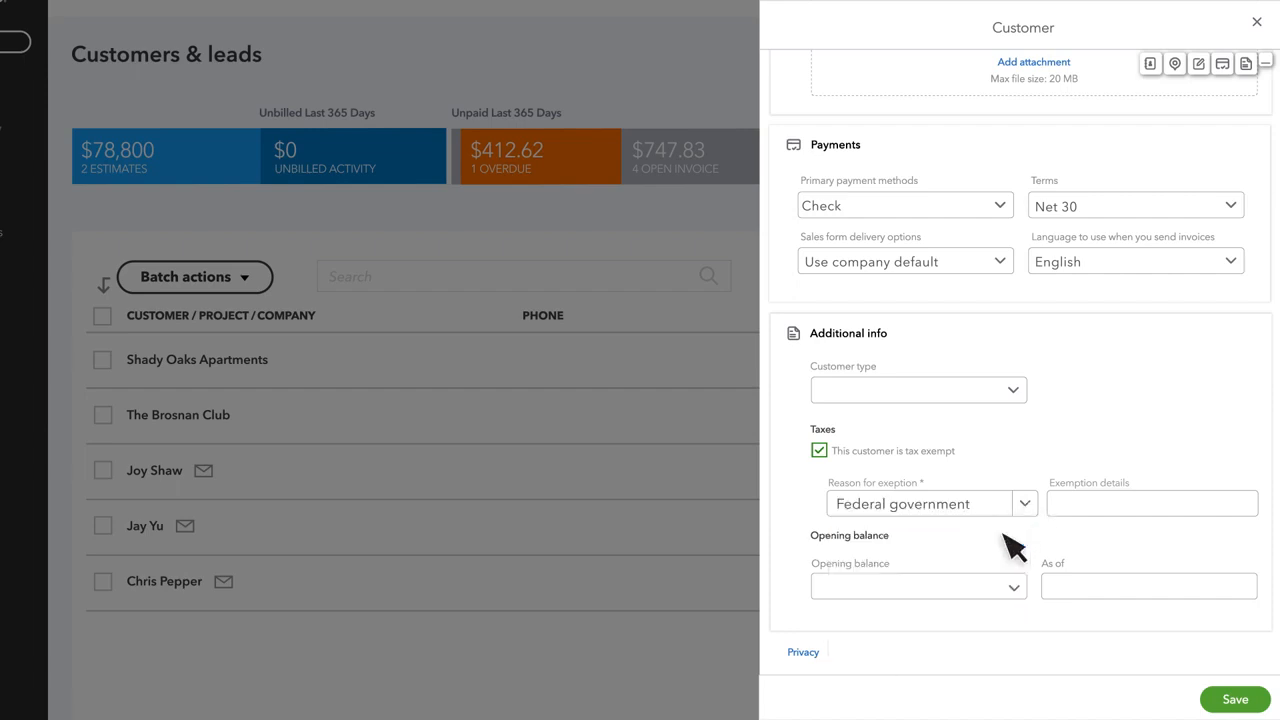
scroll(1010, 545, up, 10)
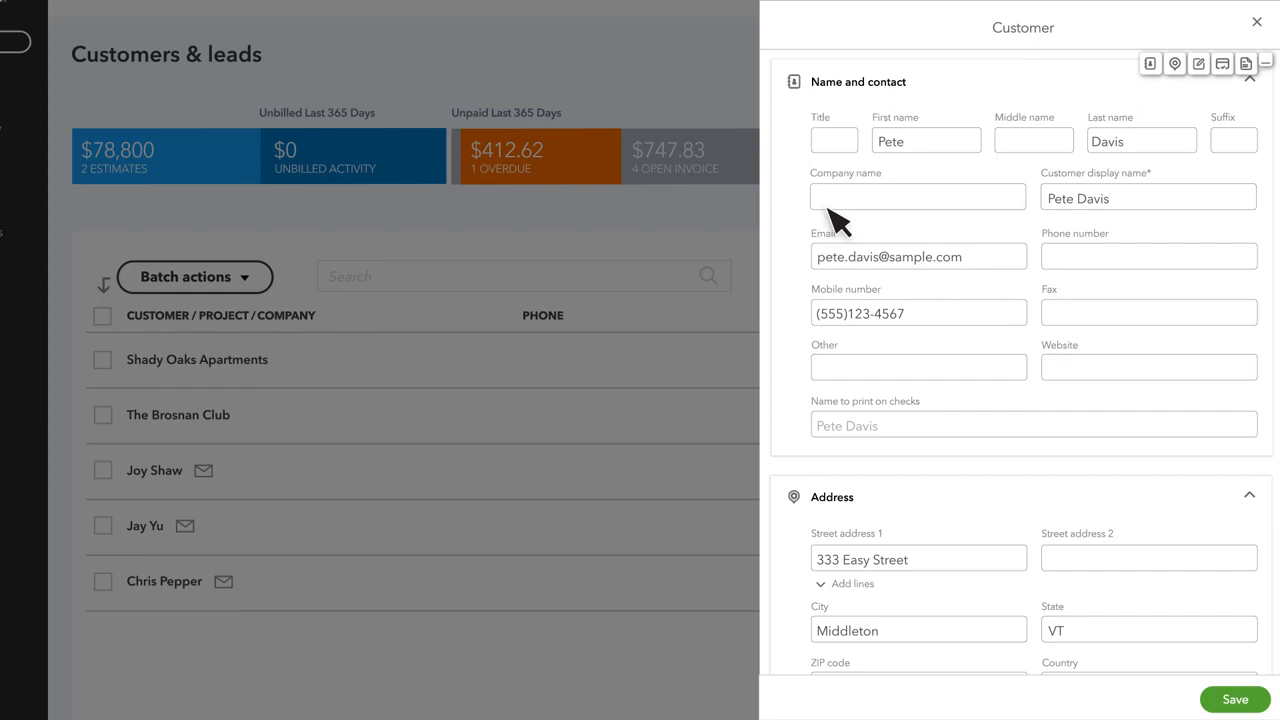
- Enter the company name and fill its details from the matching business suggestion
click(827, 206)
text(Pe)
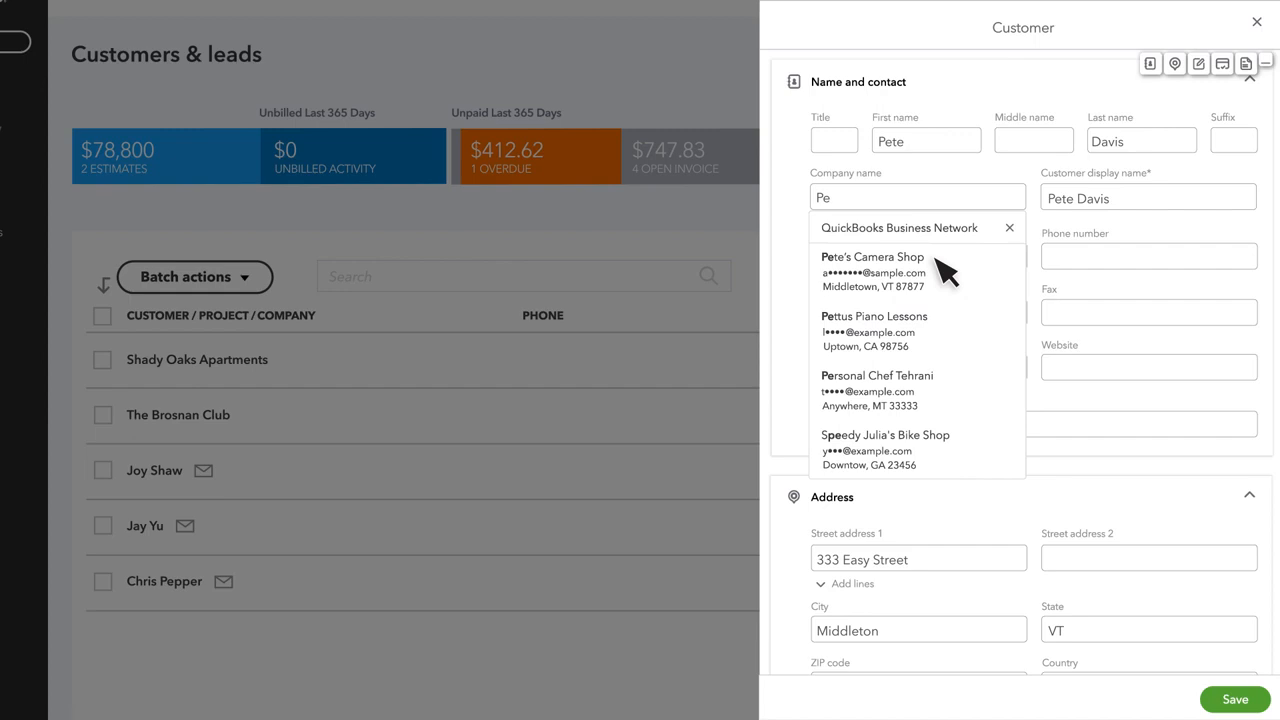
click(900, 262)
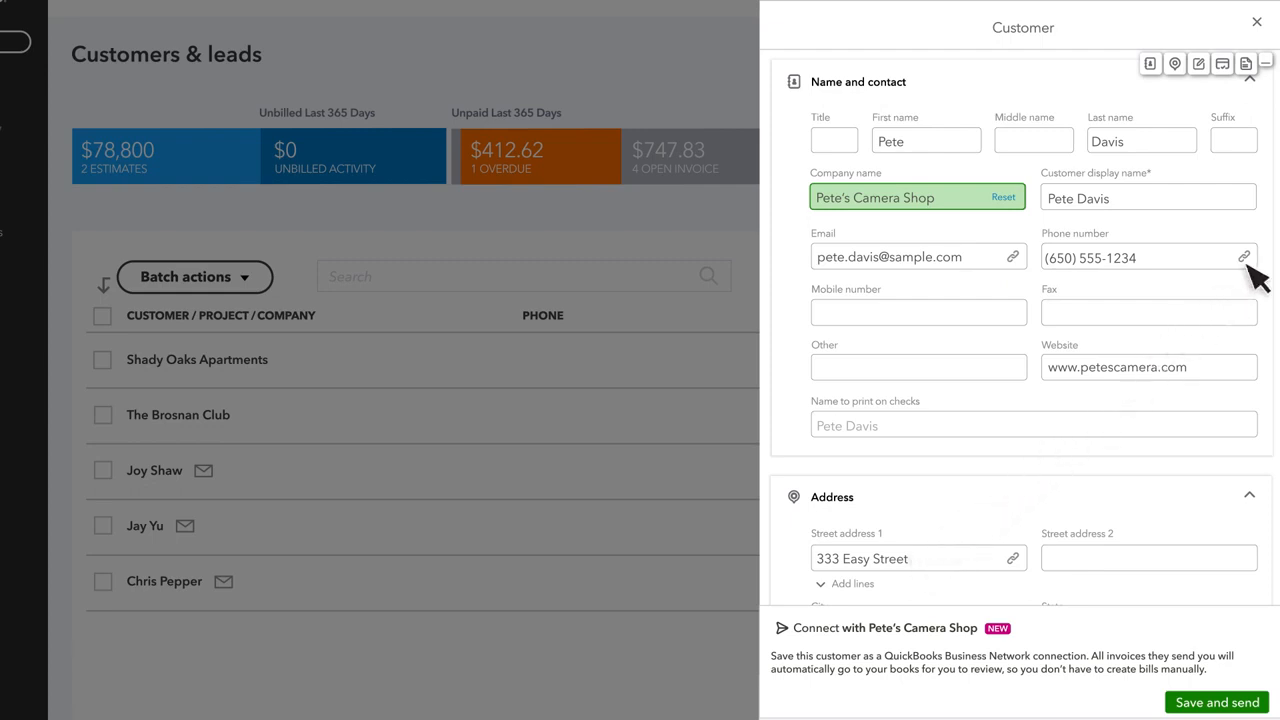
- Correct the phone number's final digits, add 'Shop', and save the new customer
click(1160, 262)
key(BackSpace)
key(BackSpace)
key(BackSpace)
key(BackSpace)
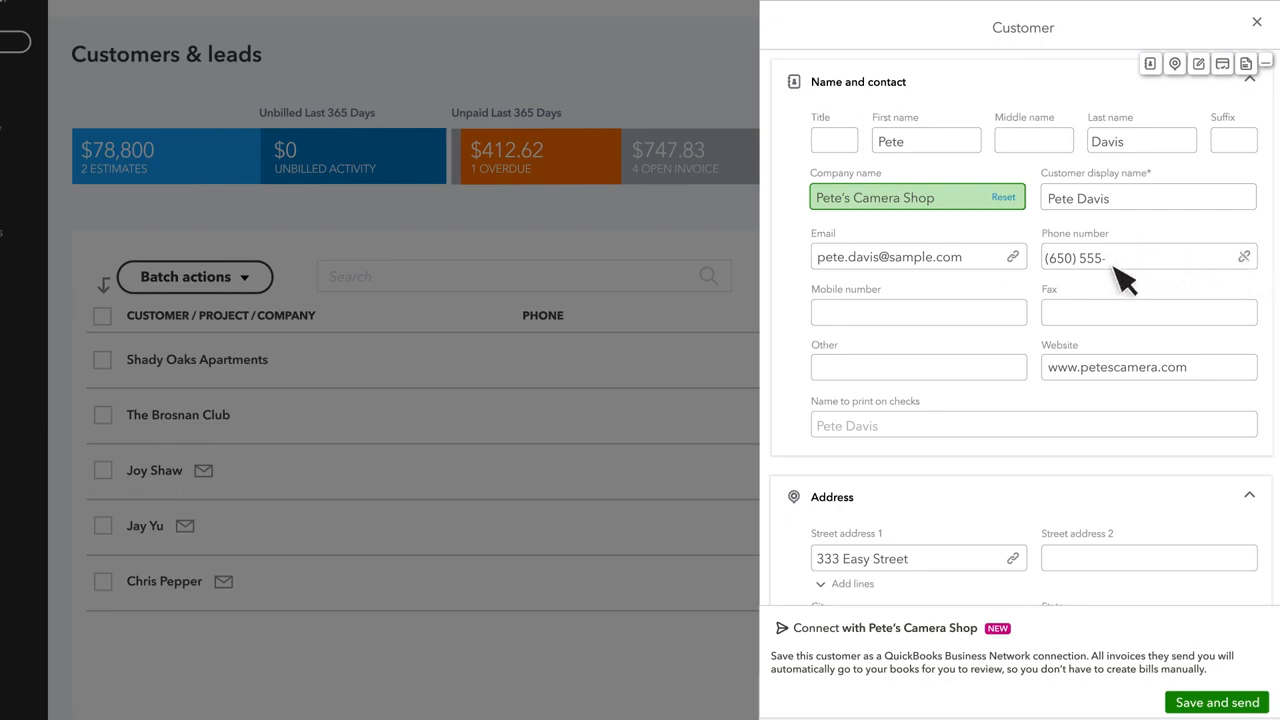
text(432)
text(1)
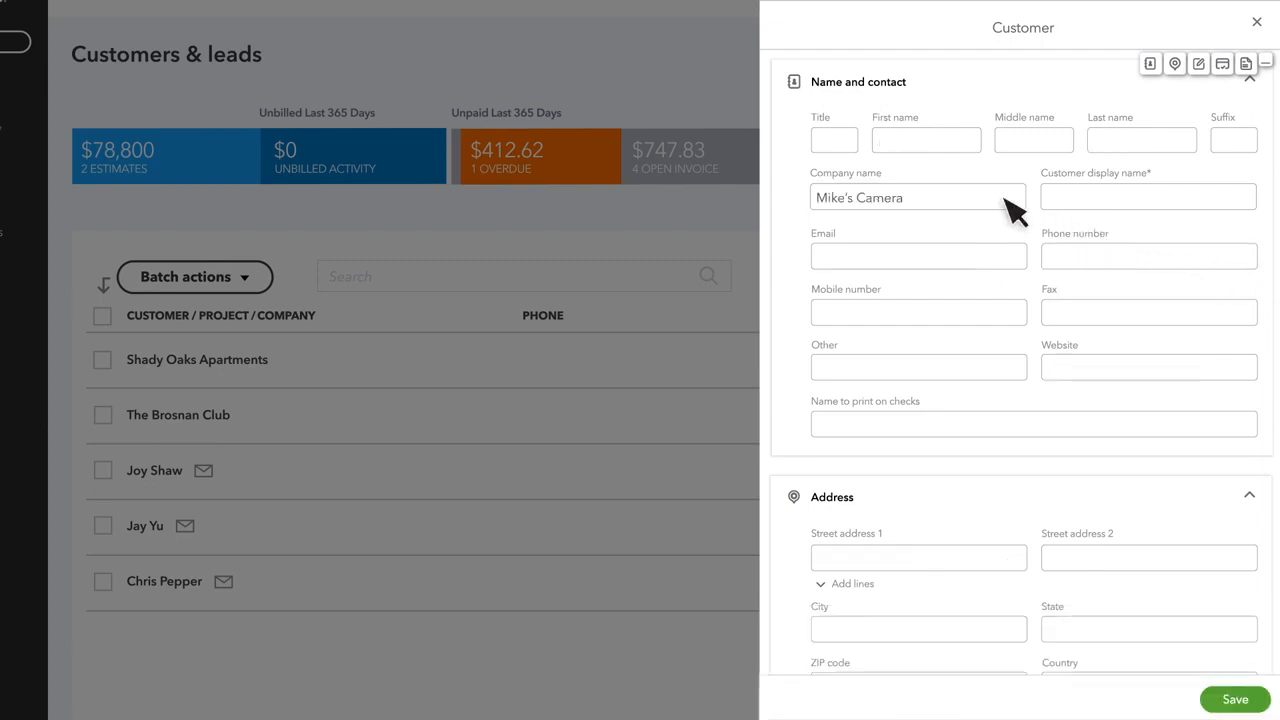
text(Shop)
click(1237, 699)
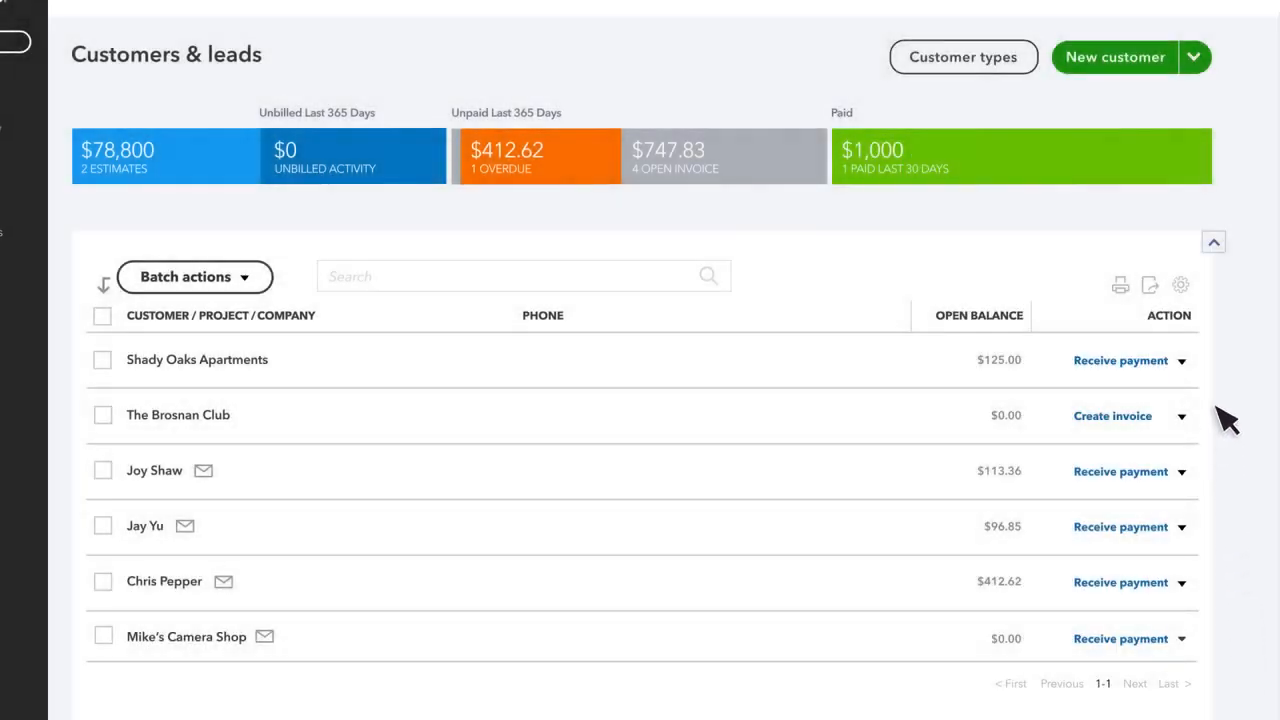
- Open Import customers and upload the Customer_List.XLS file
click(1195, 57)
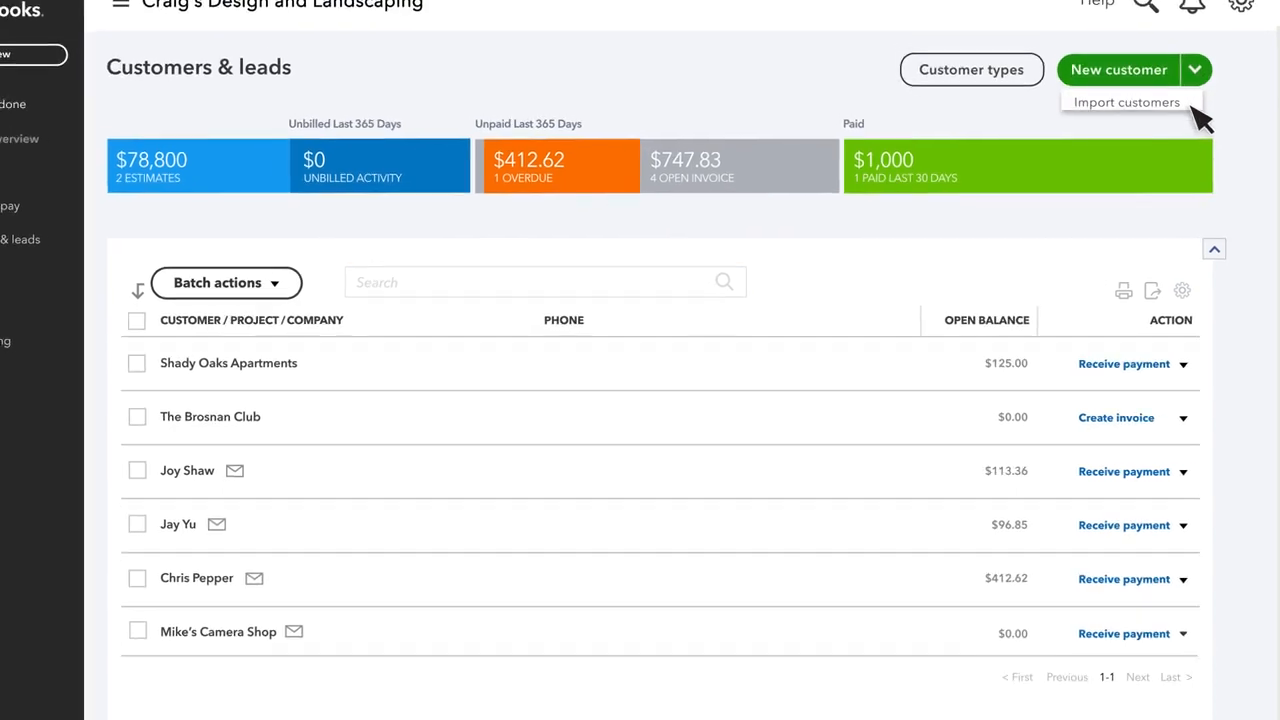
click(1192, 105)
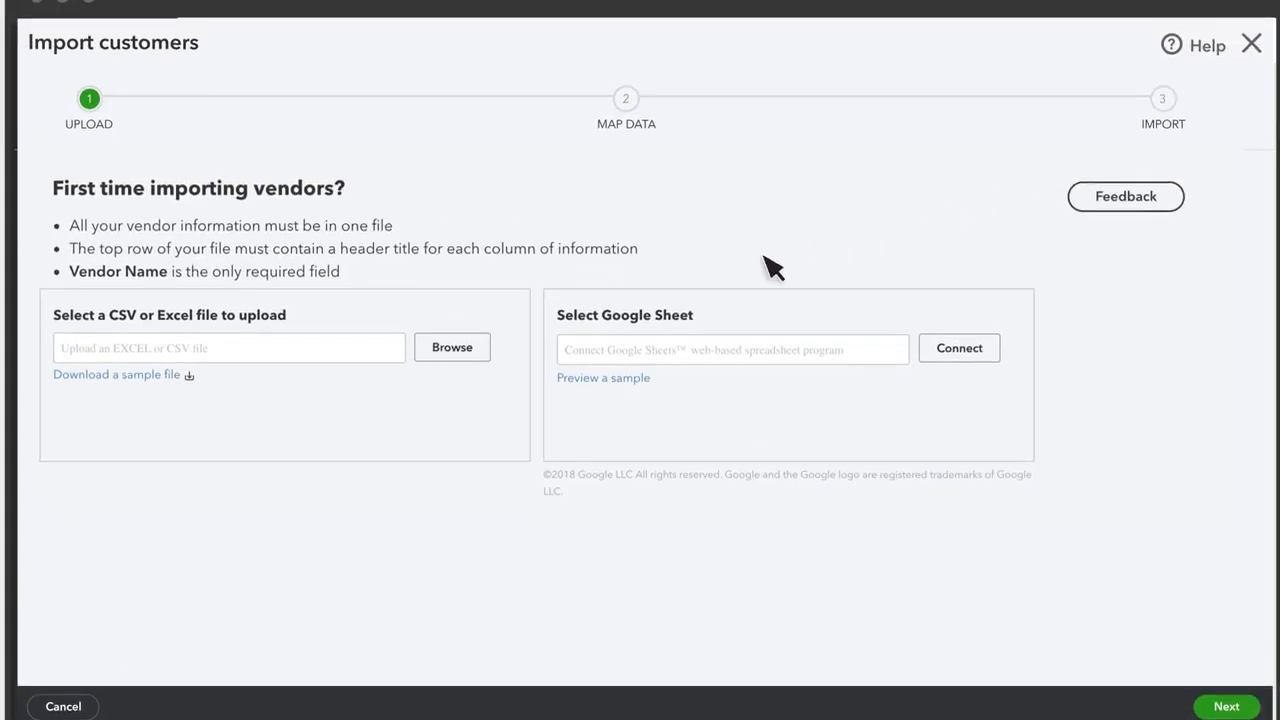
click(452, 348)
click(472, 152)
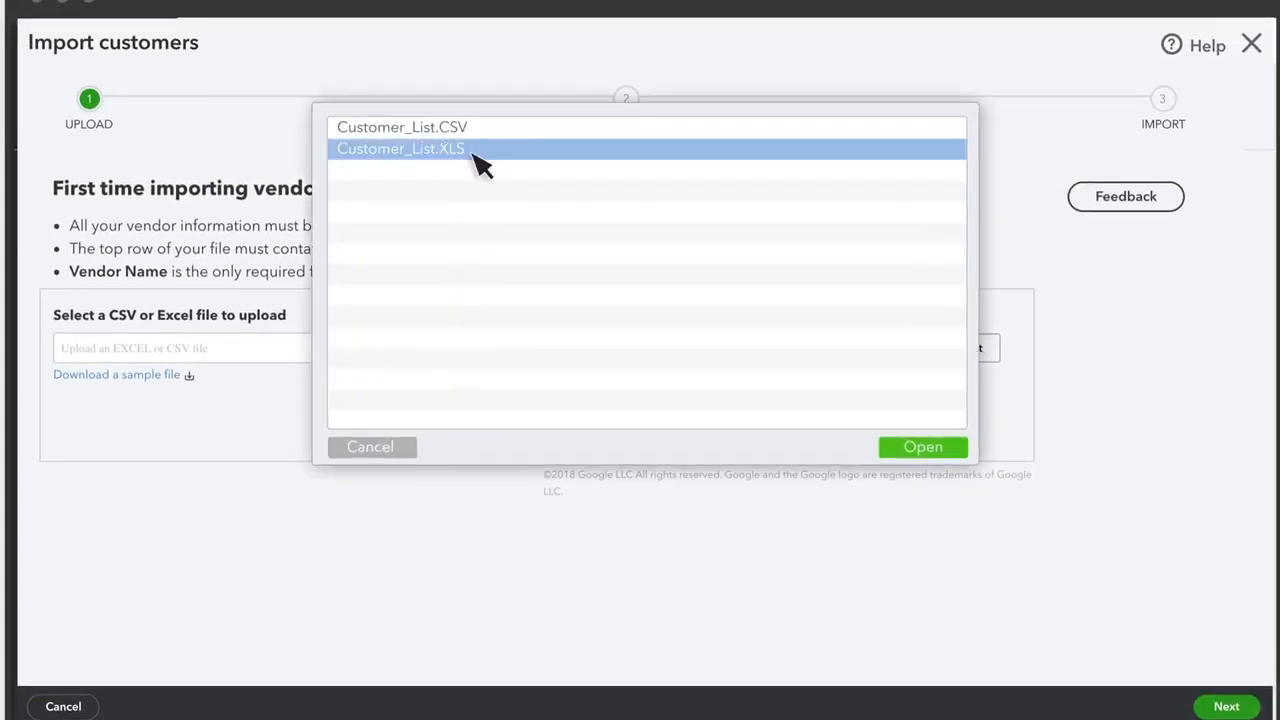
click(919, 445)
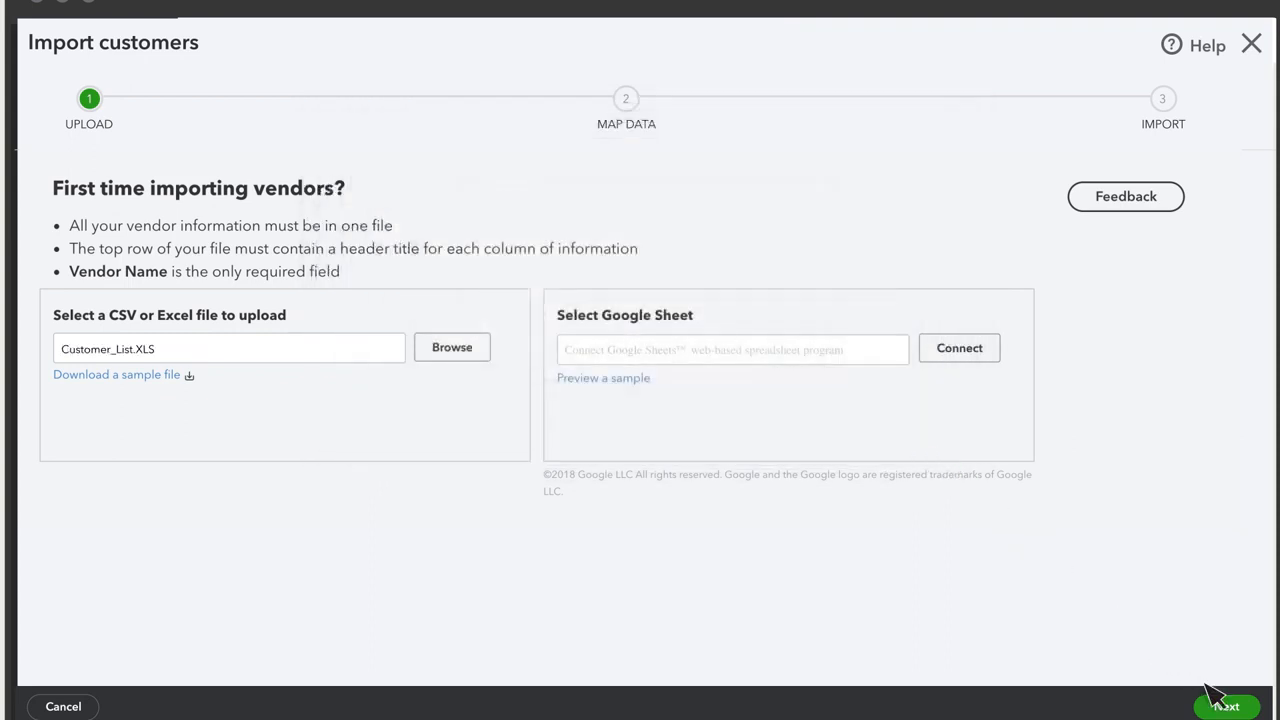
- Map the Phone field to the Tel column and import the five customers
click(1228, 705)
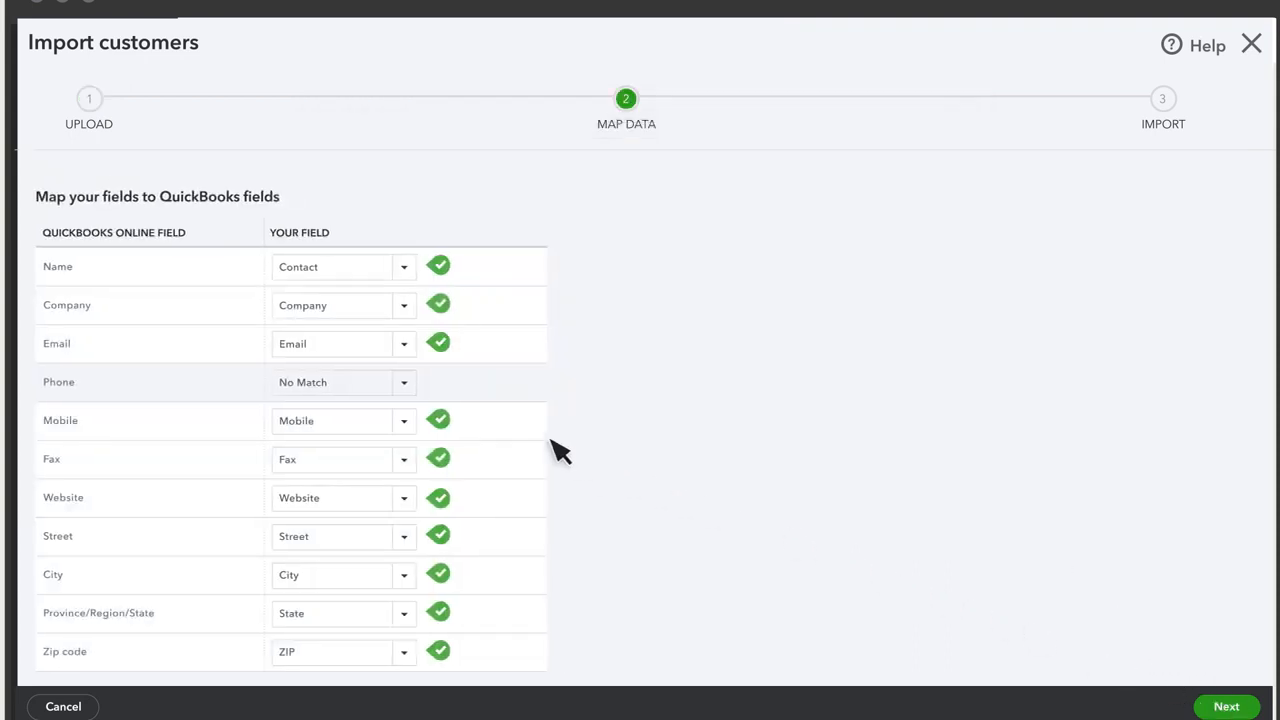
click(405, 382)
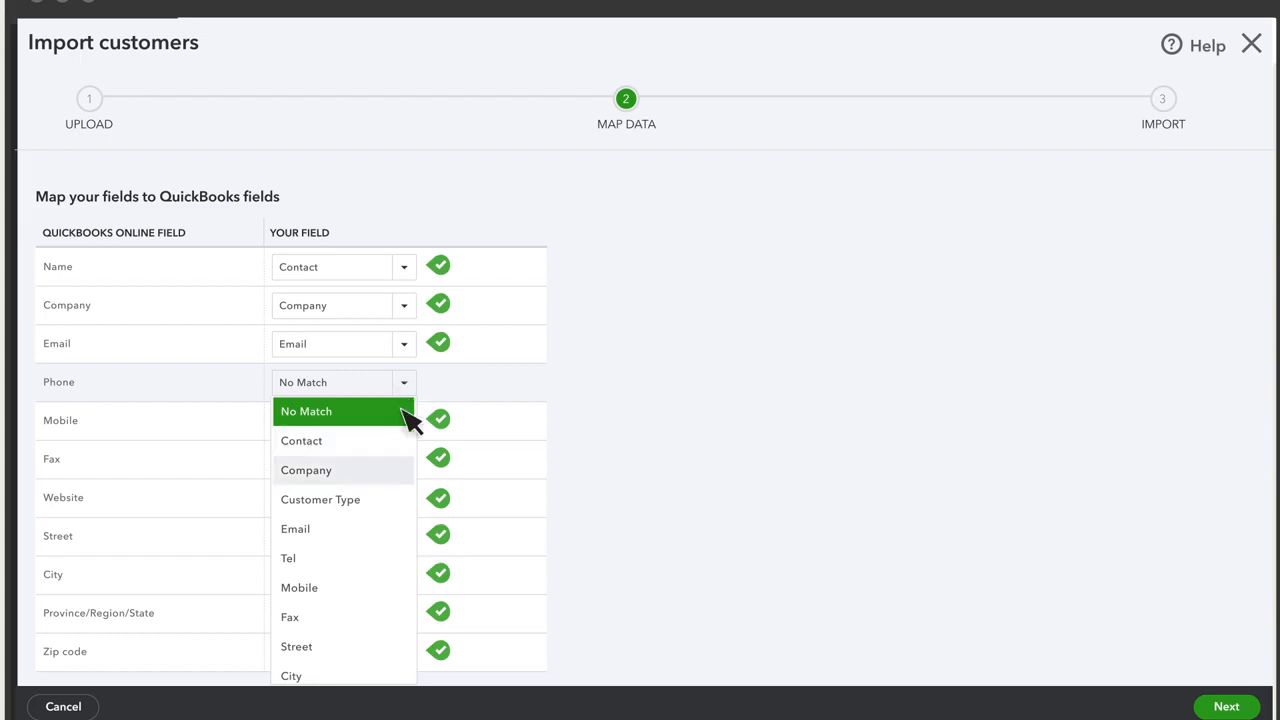
click(406, 554)
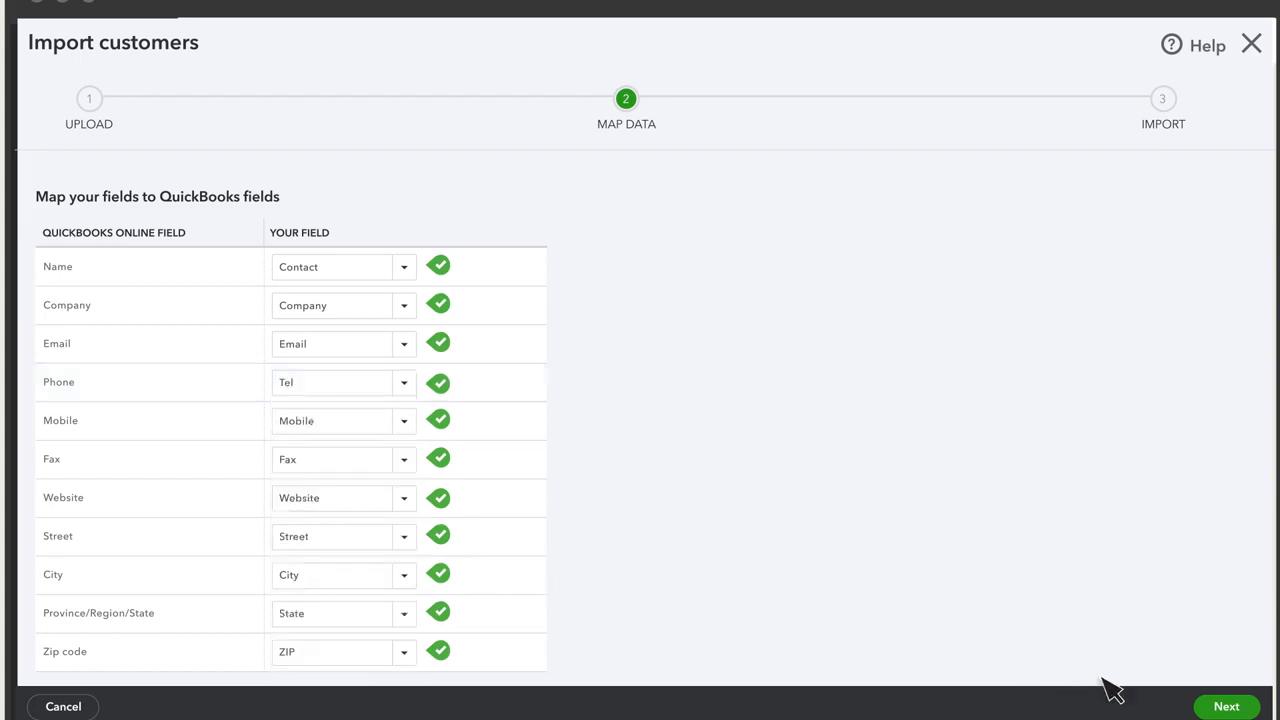
click(1226, 706)
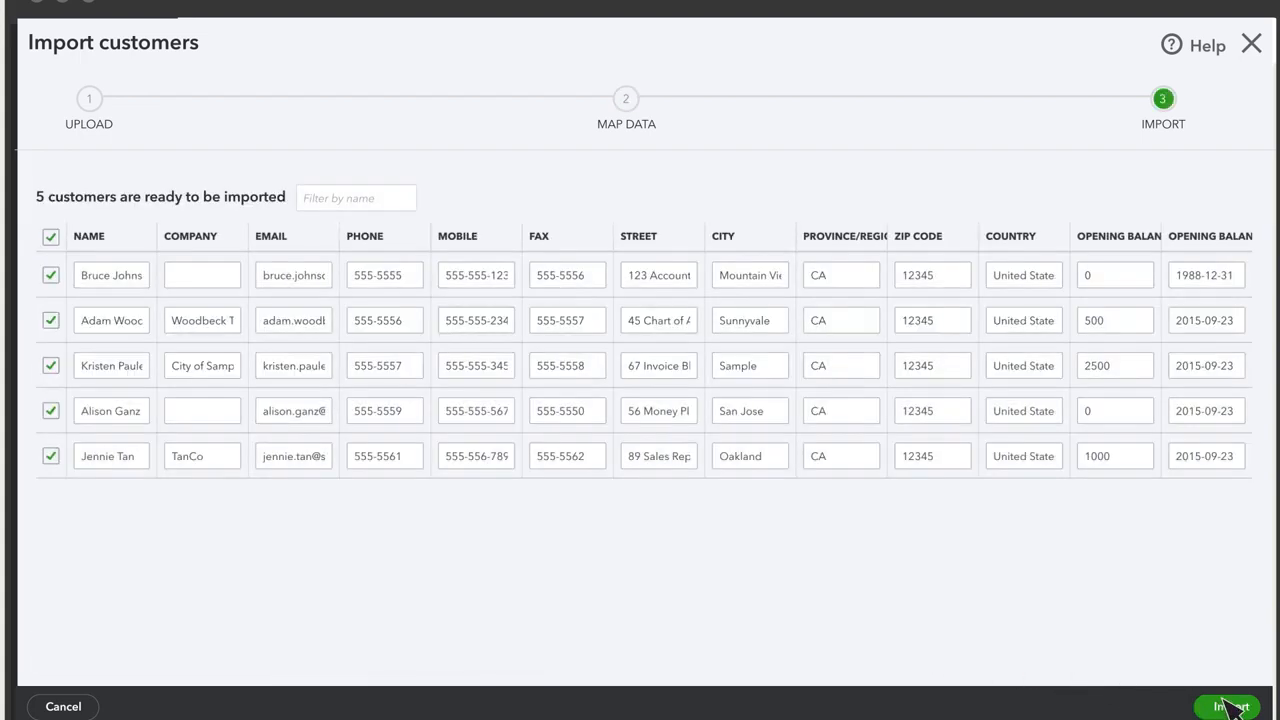
click(1230, 706)
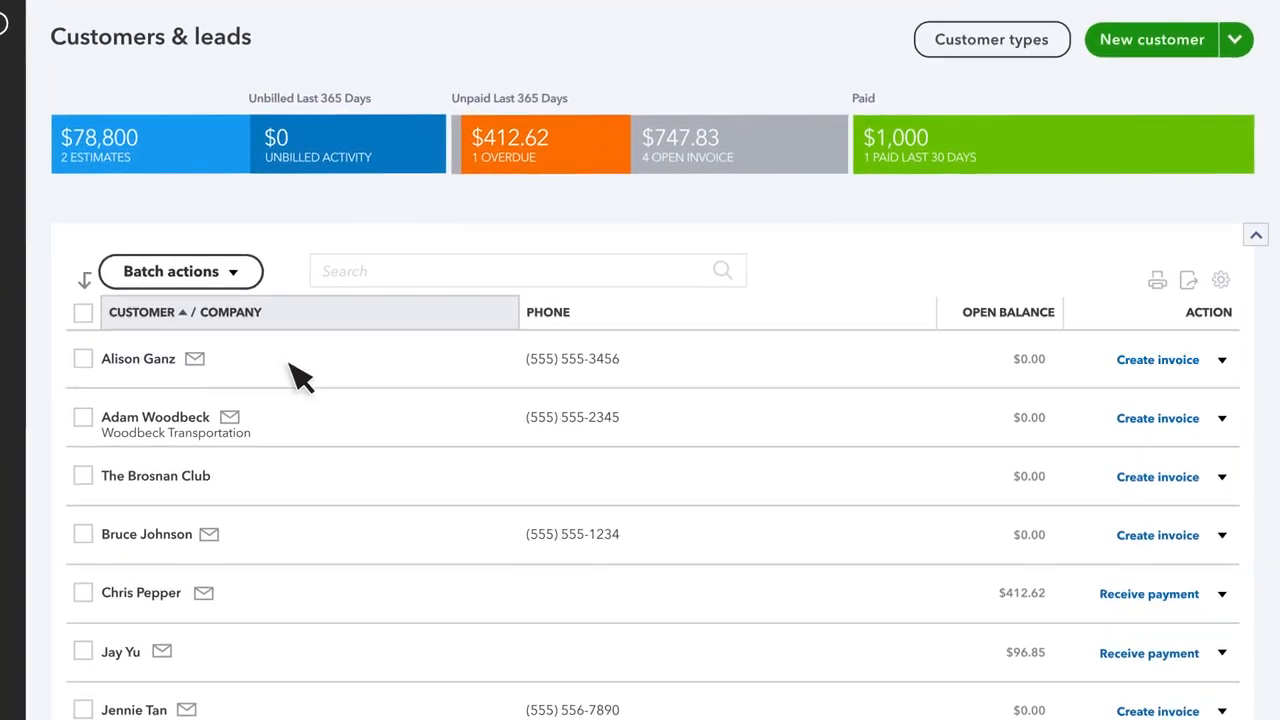
- Show the Email column, filter to open estimates, and open the customer with the larger estimate
scroll(410, 389, down, 2)
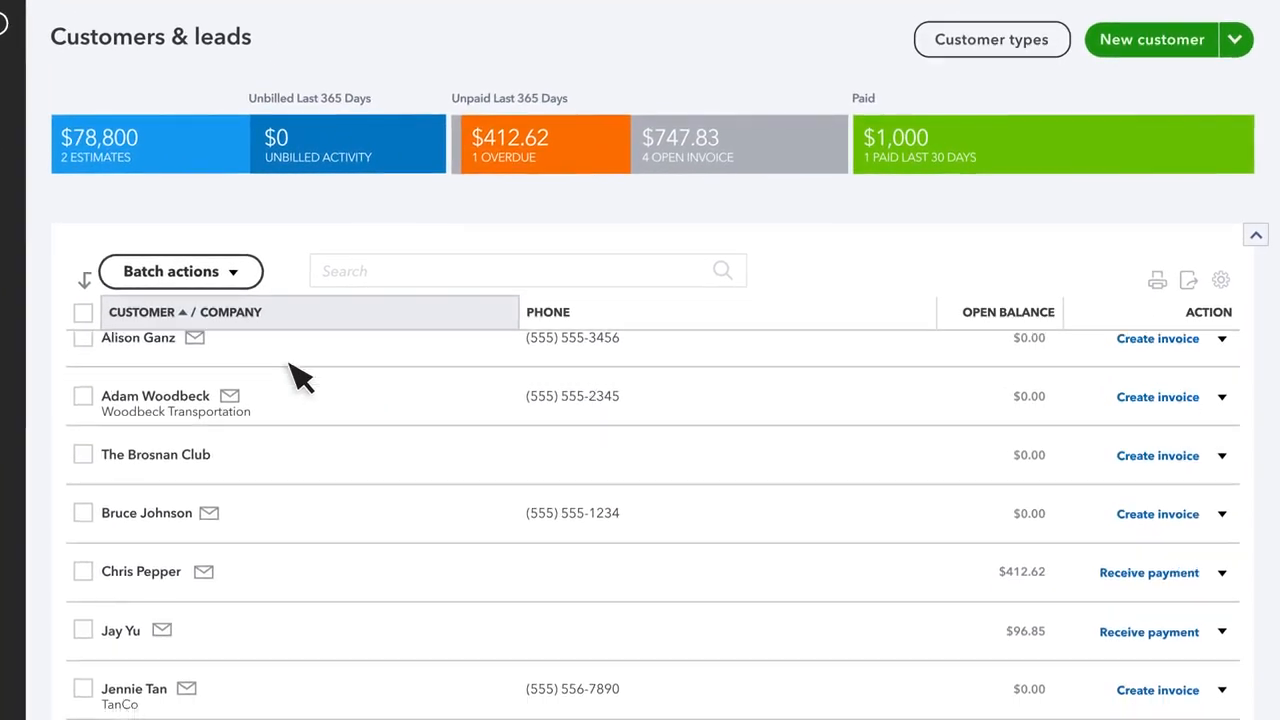
scroll(300, 378, down, 4)
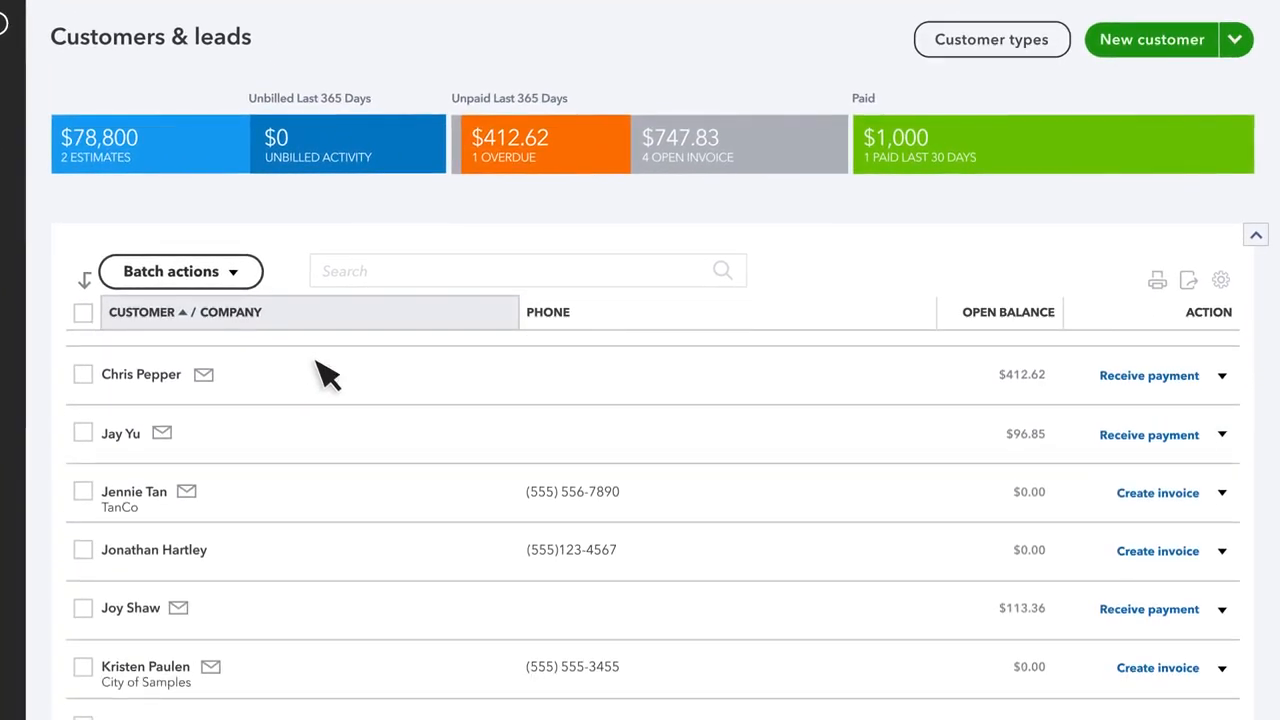
click(1222, 283)
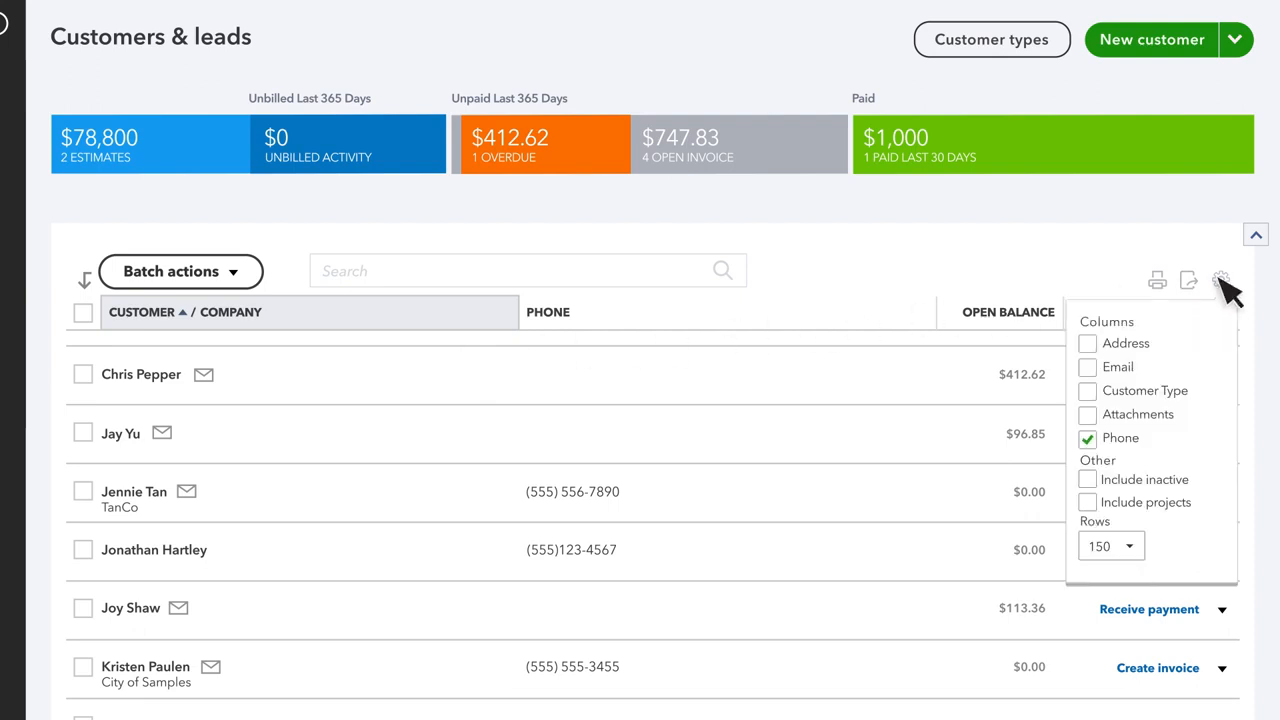
click(1088, 368)
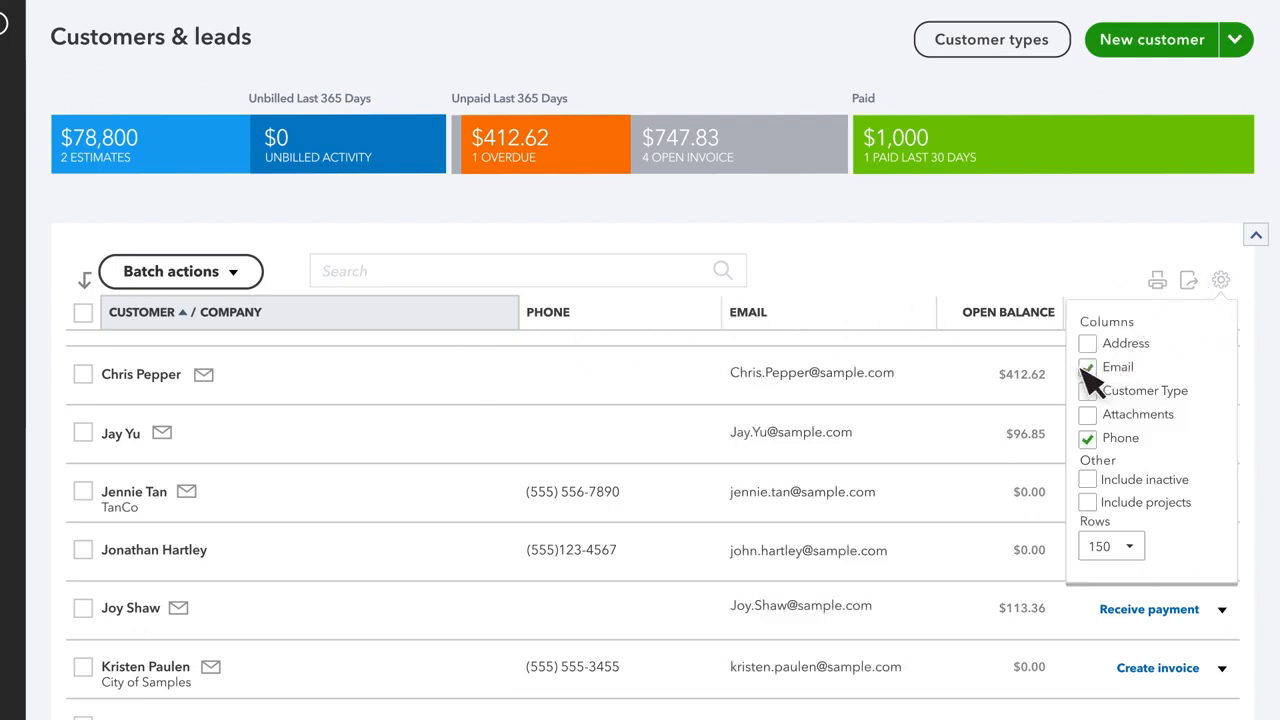
click(1222, 280)
click(215, 172)
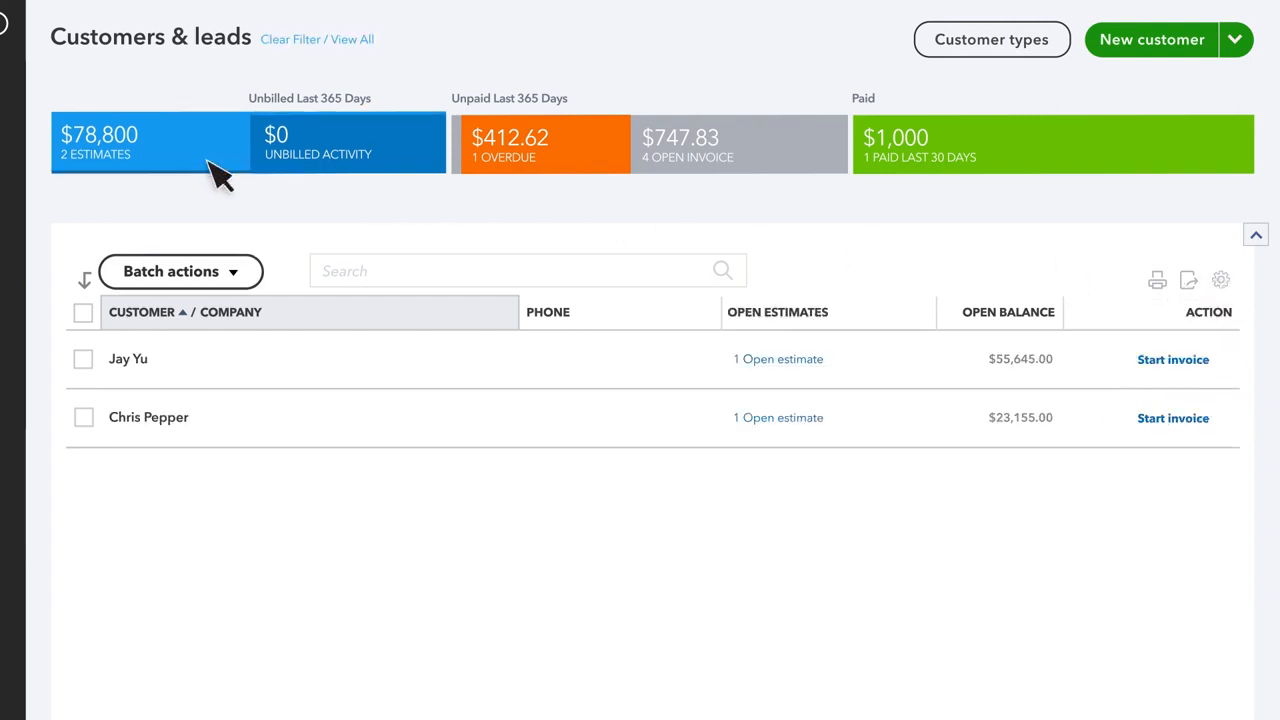
click(162, 362)
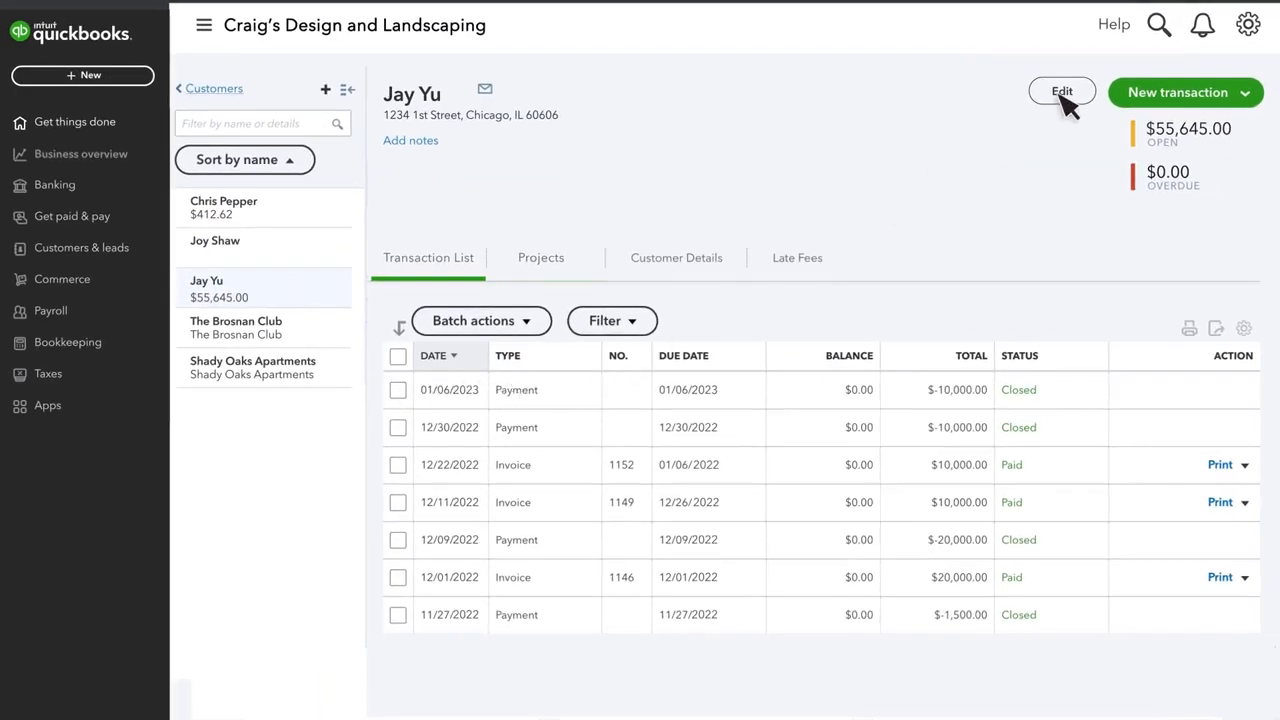
- Return to Customers & leads and start a new invoice for the selected customer
click(214, 92)
click(90, 78)
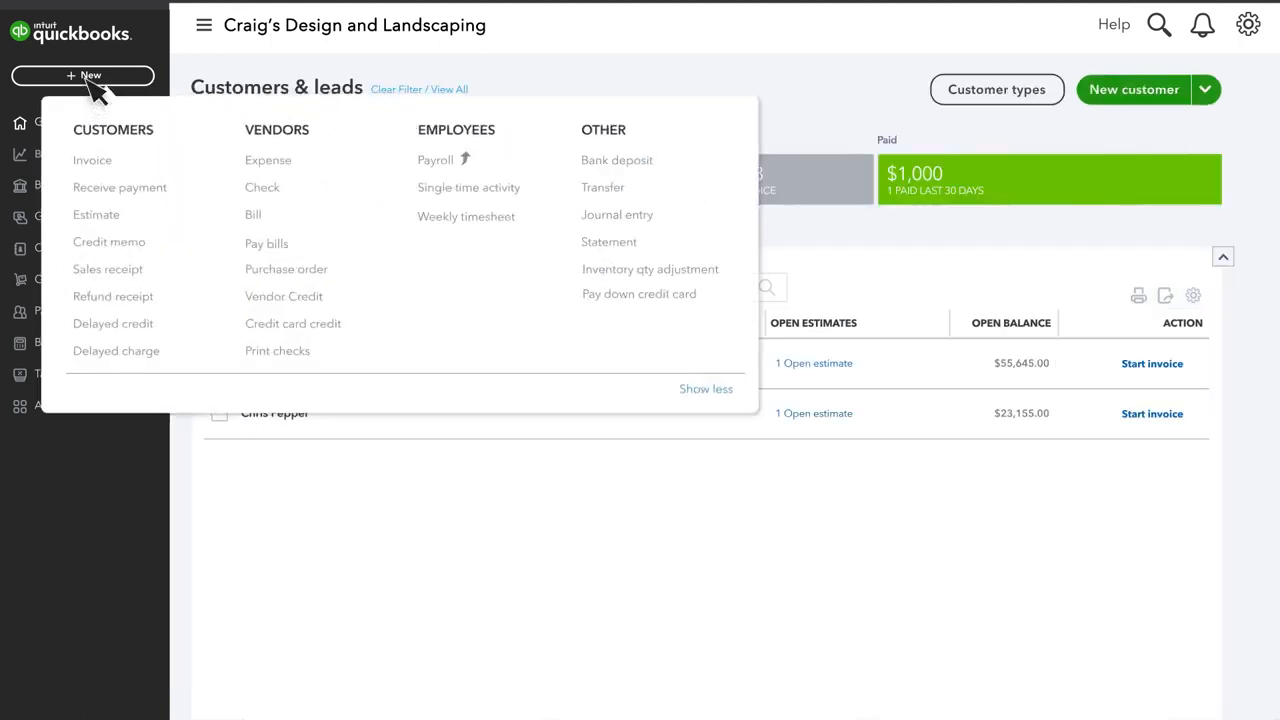
click(122, 172)
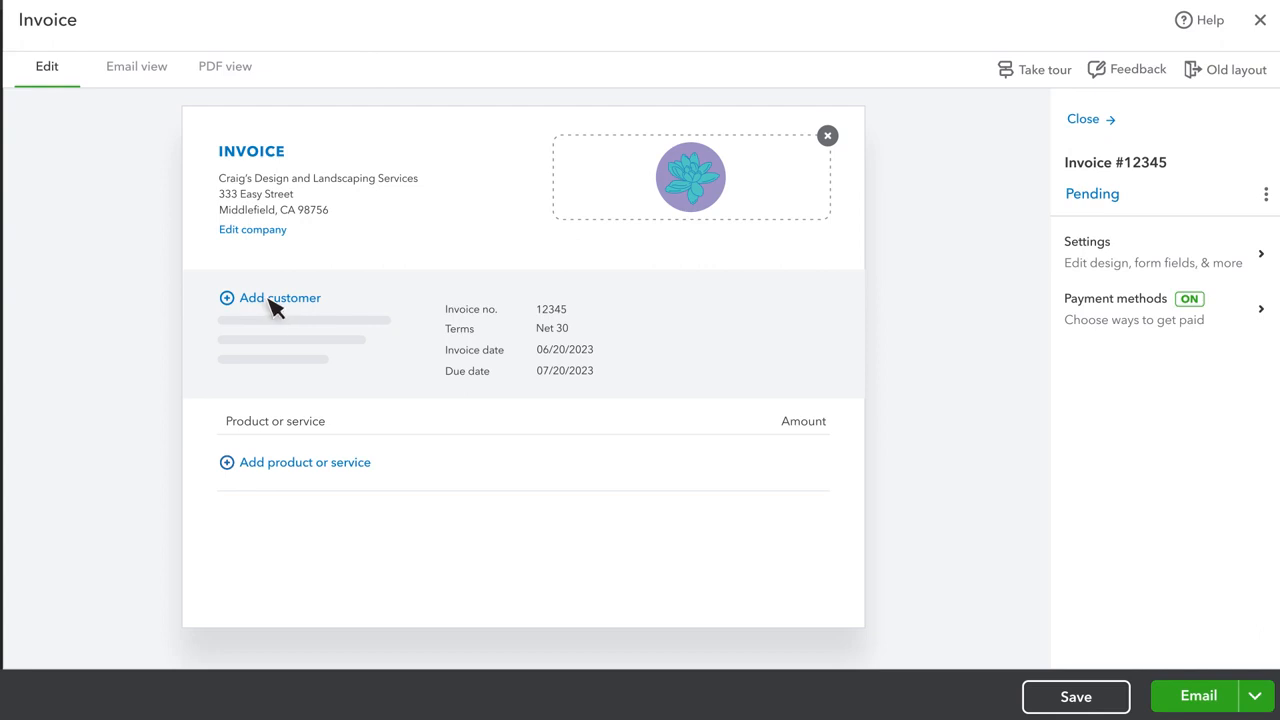
click(274, 304)
click(316, 514)
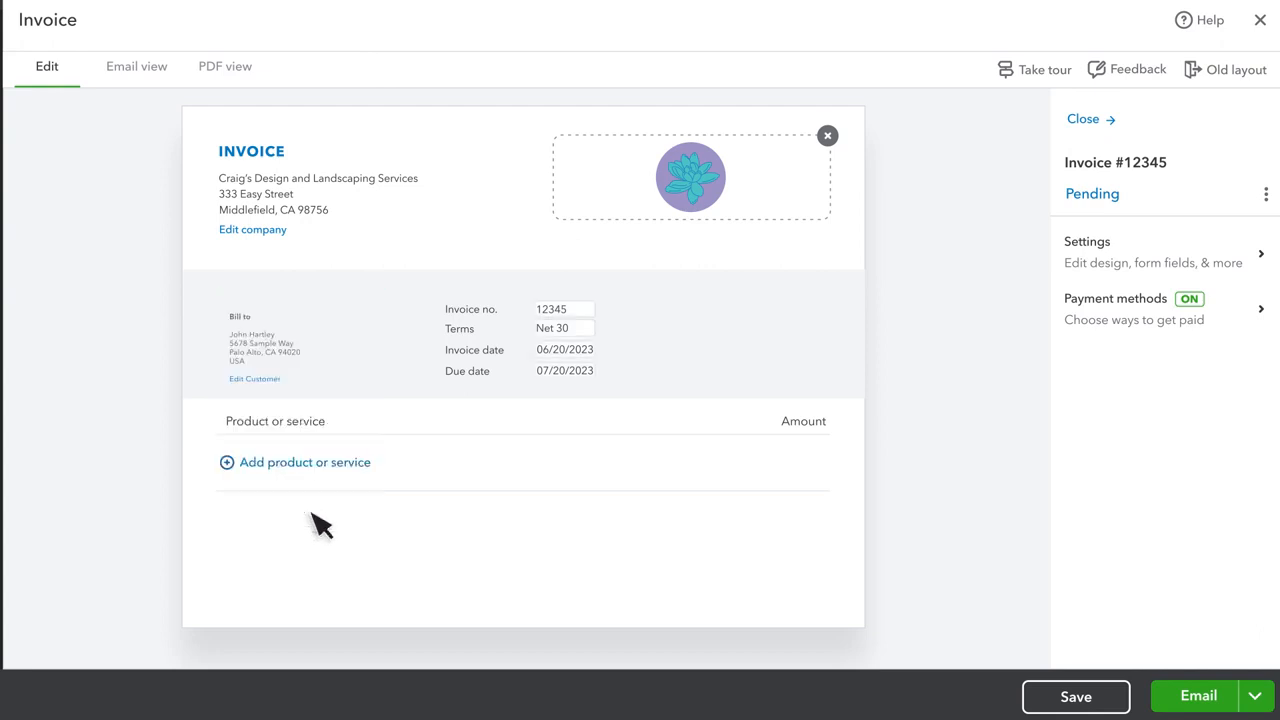
- Add a Lawn Mowing line to the invoice and email it to the customer
click(284, 464)
click(387, 473)
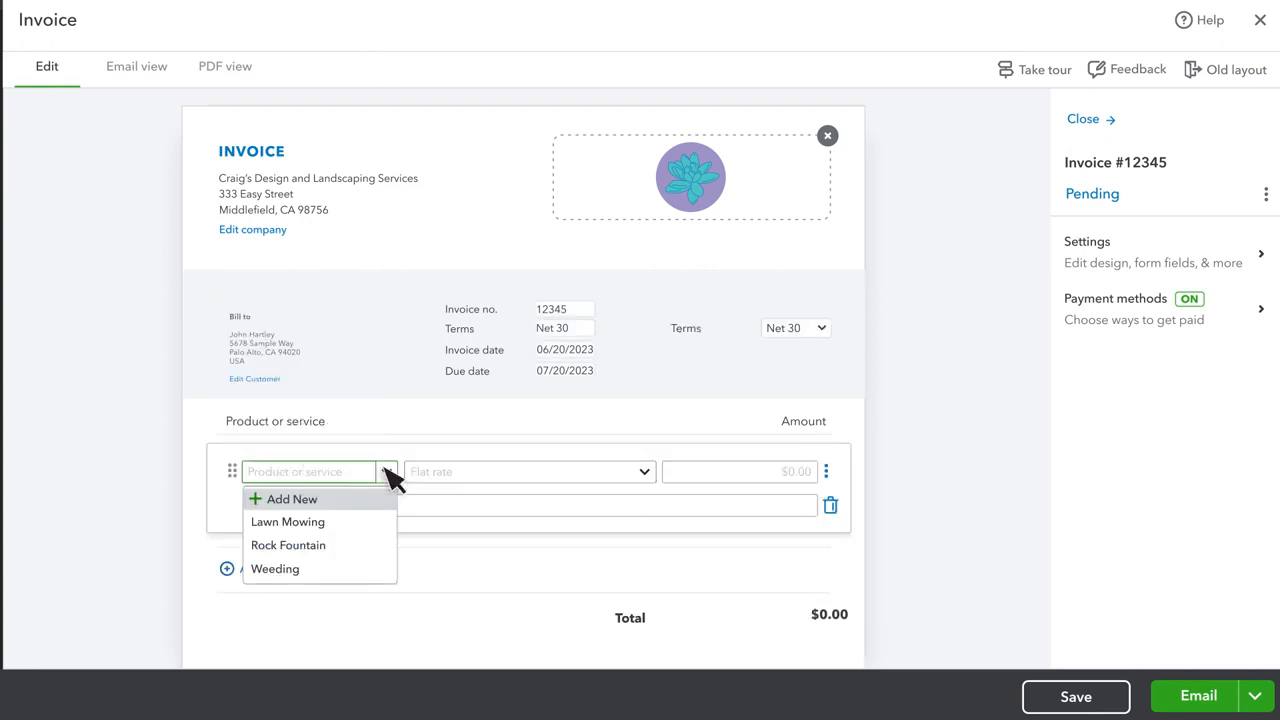
click(337, 524)
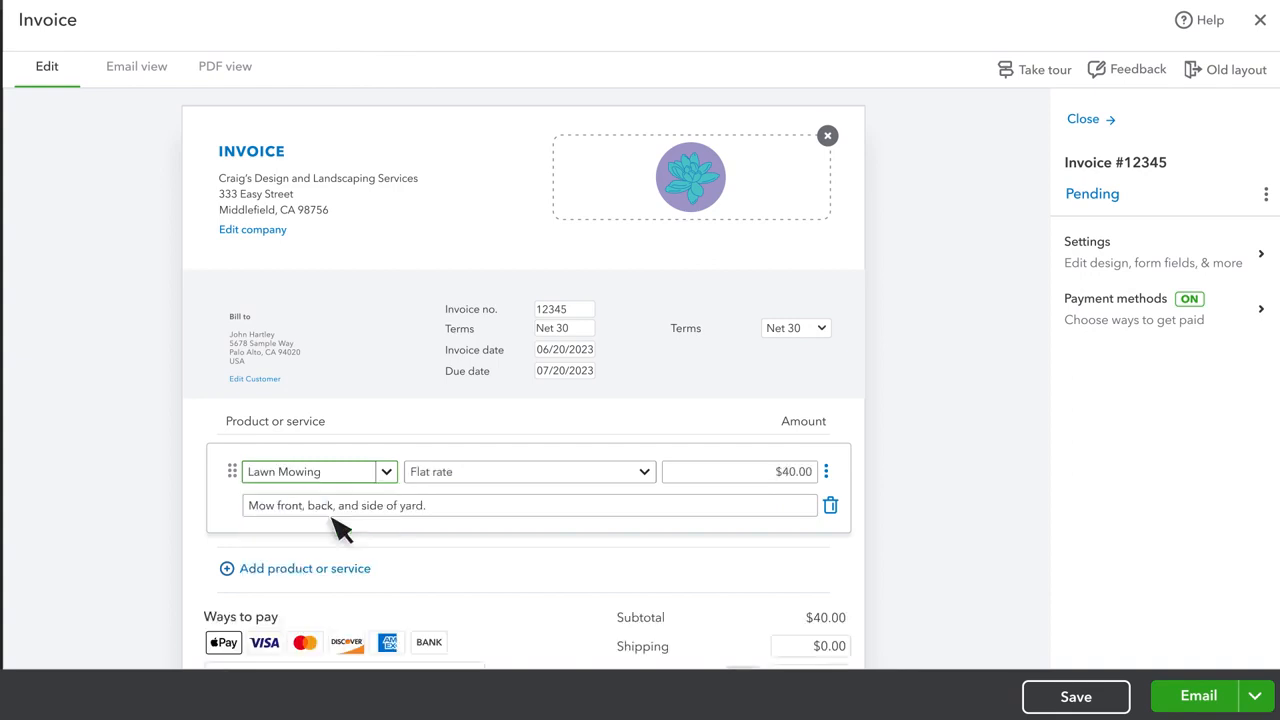
click(1199, 696)
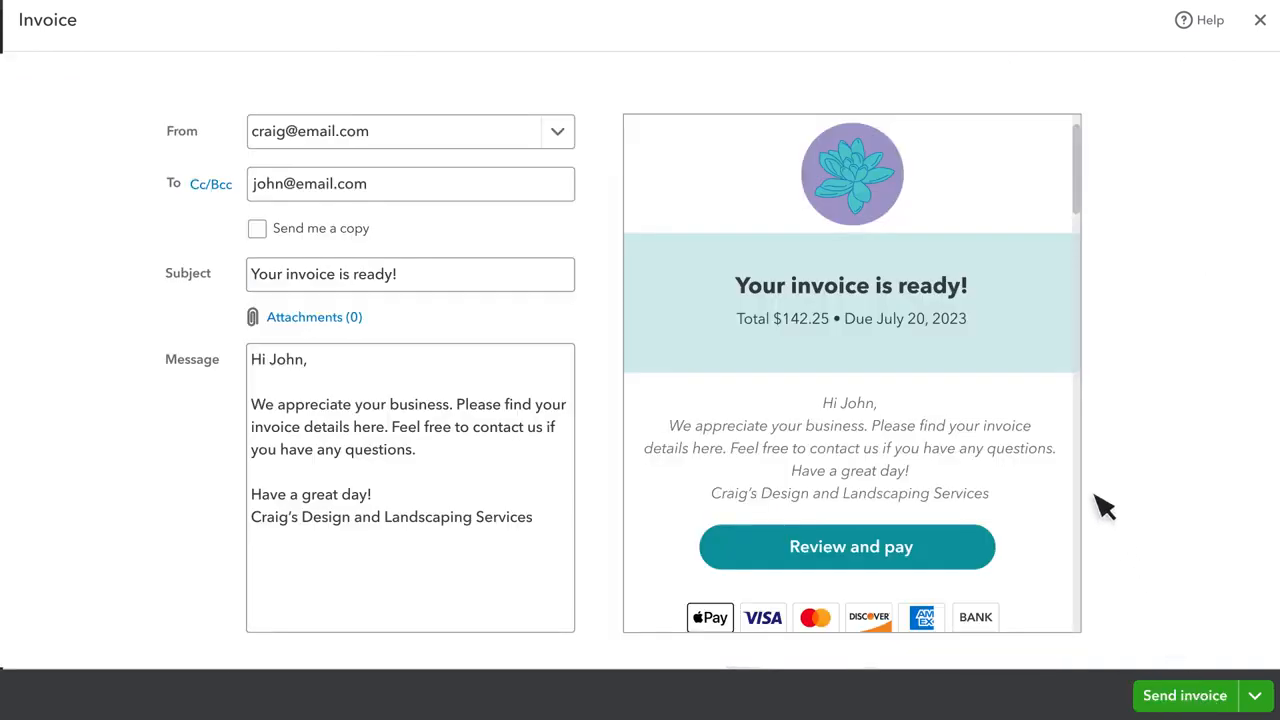
click(1190, 698)
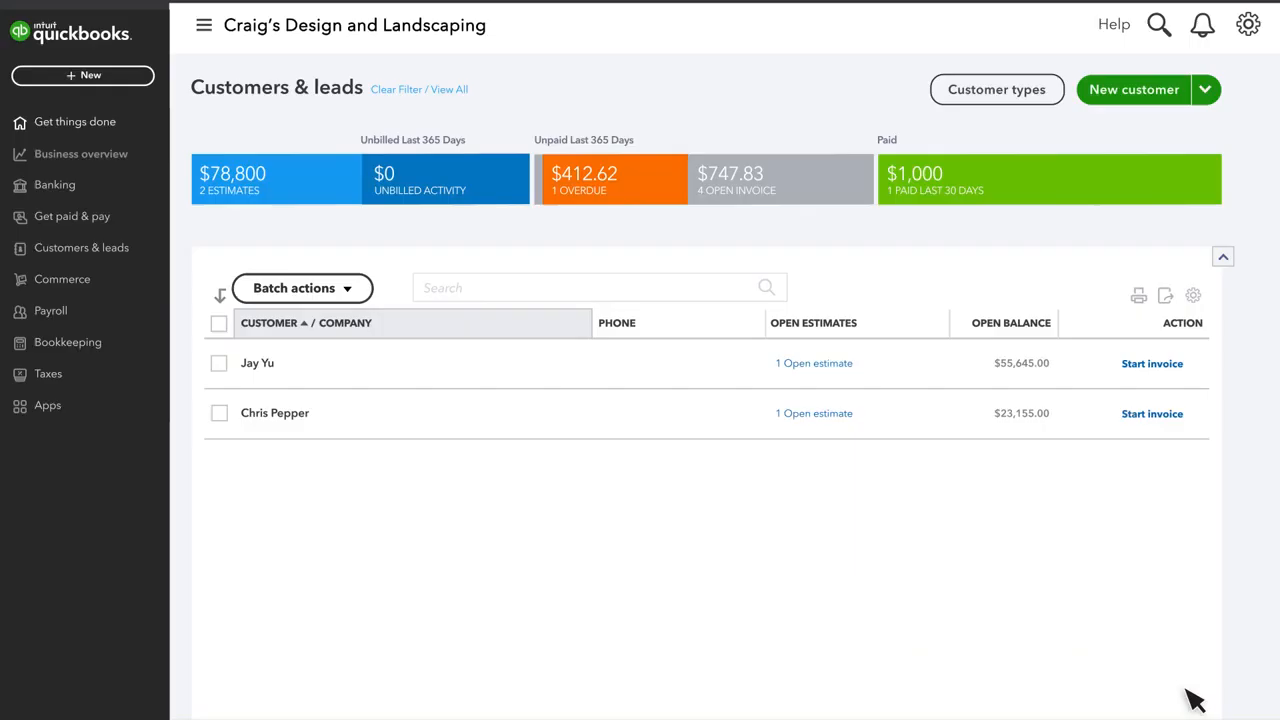